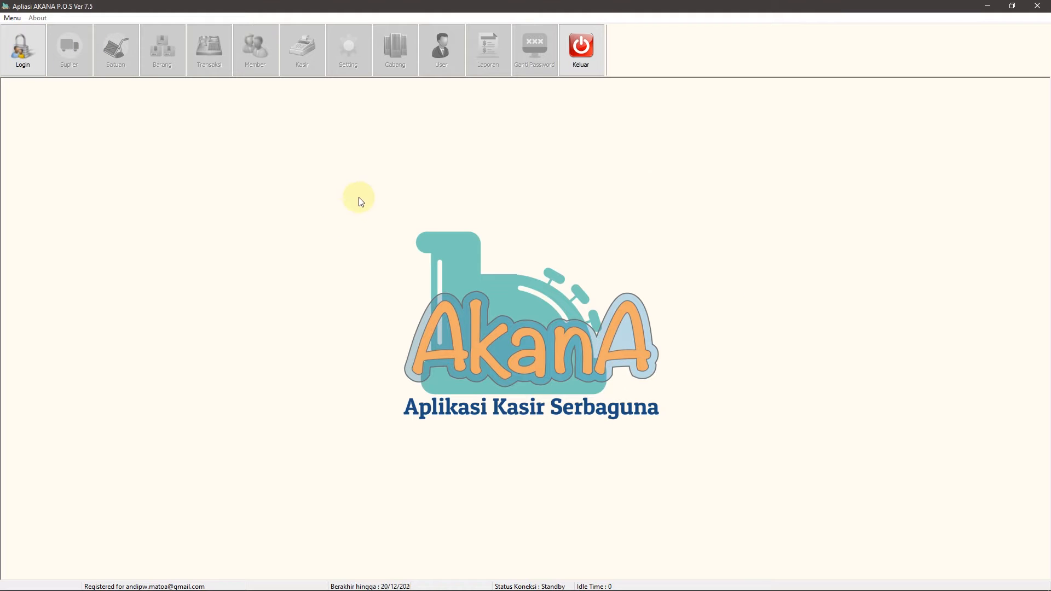
Log in with the admin account and password, then open the Daftar User list
left_click(31, 50)
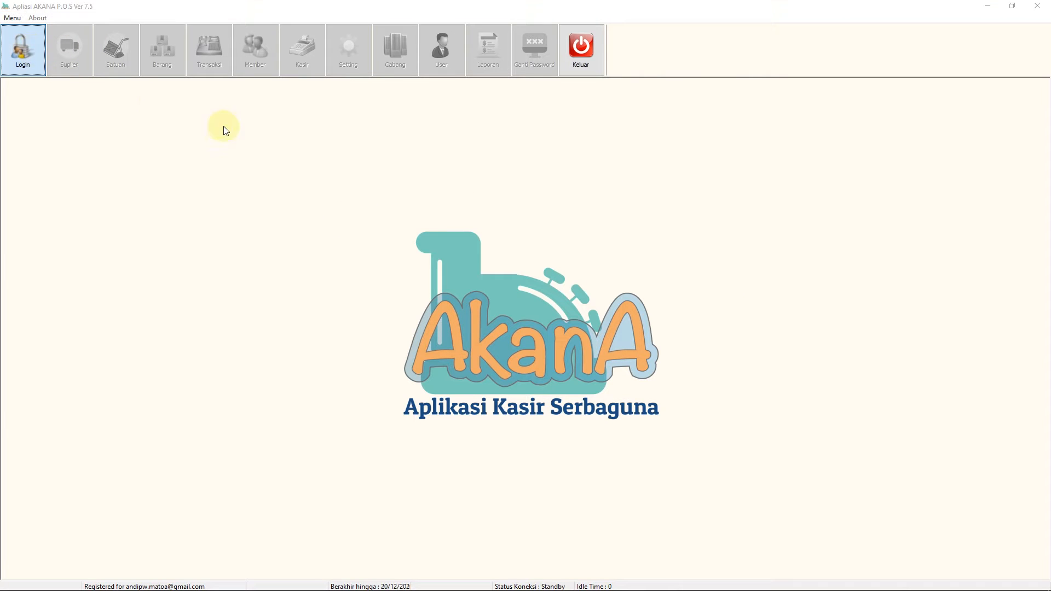
left_click_drag(491, 222, 416, 115)
left_click(477, 190)
type("admin")
key("Tab")
type("123456")
key("Return")
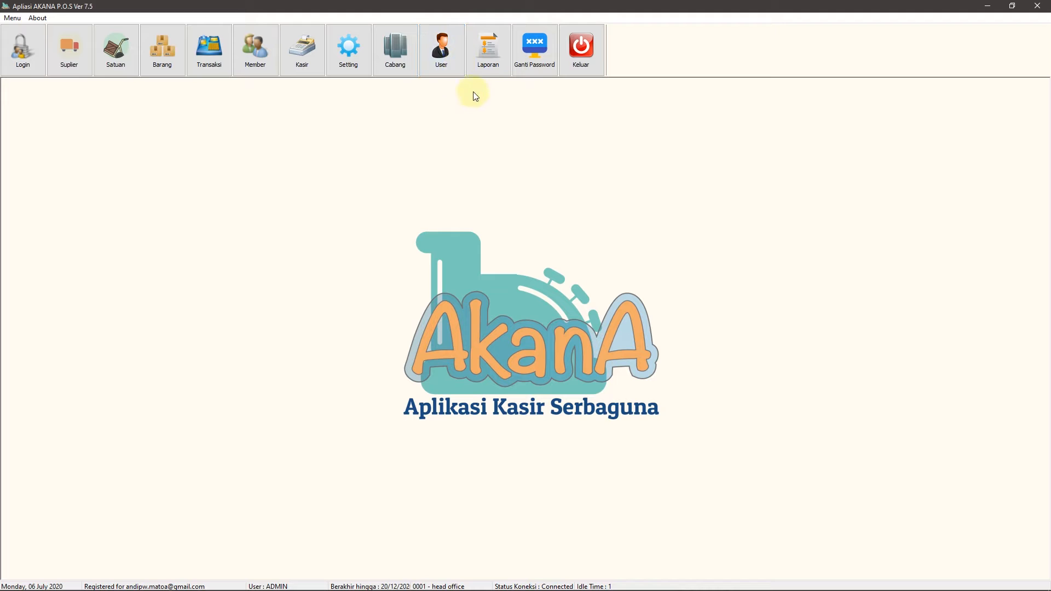
left_click(446, 55)
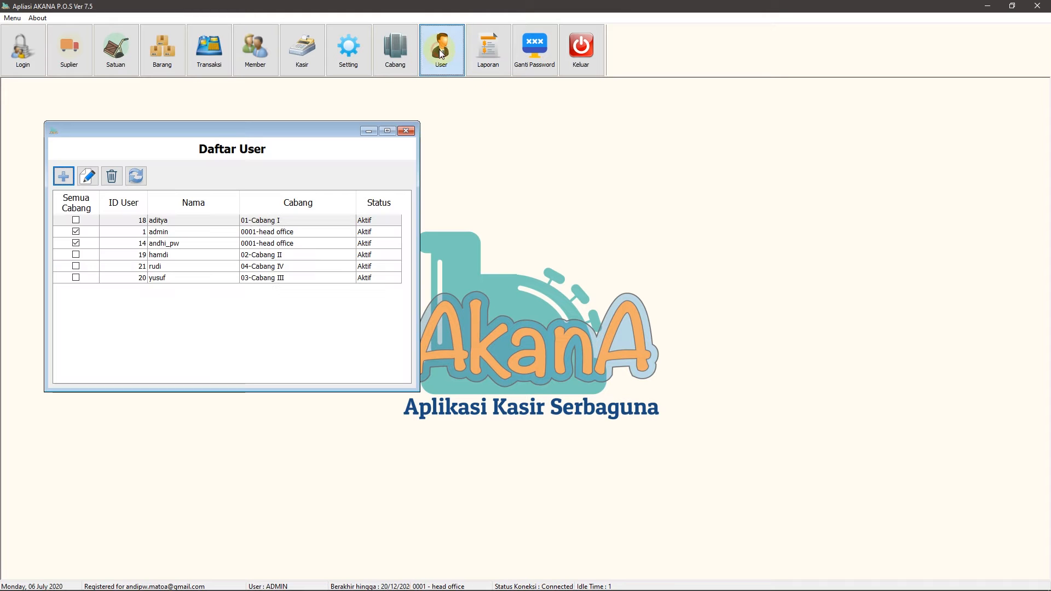
Drag the six-user Daftar User window to the screen centre and nudge it into place
left_click_drag(248, 134, 498, 144)
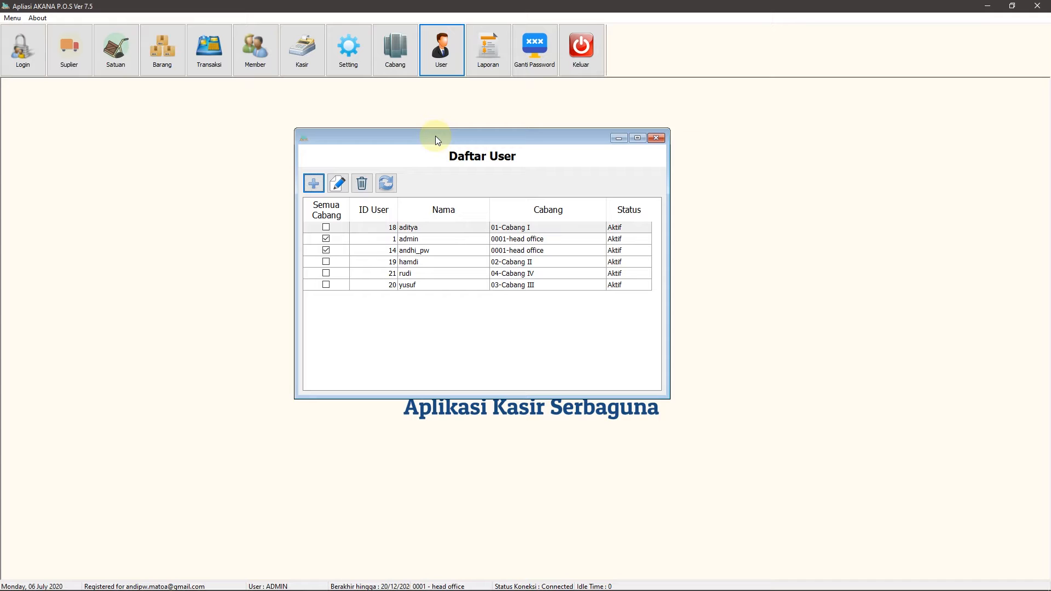
left_click_drag(436, 139, 435, 144)
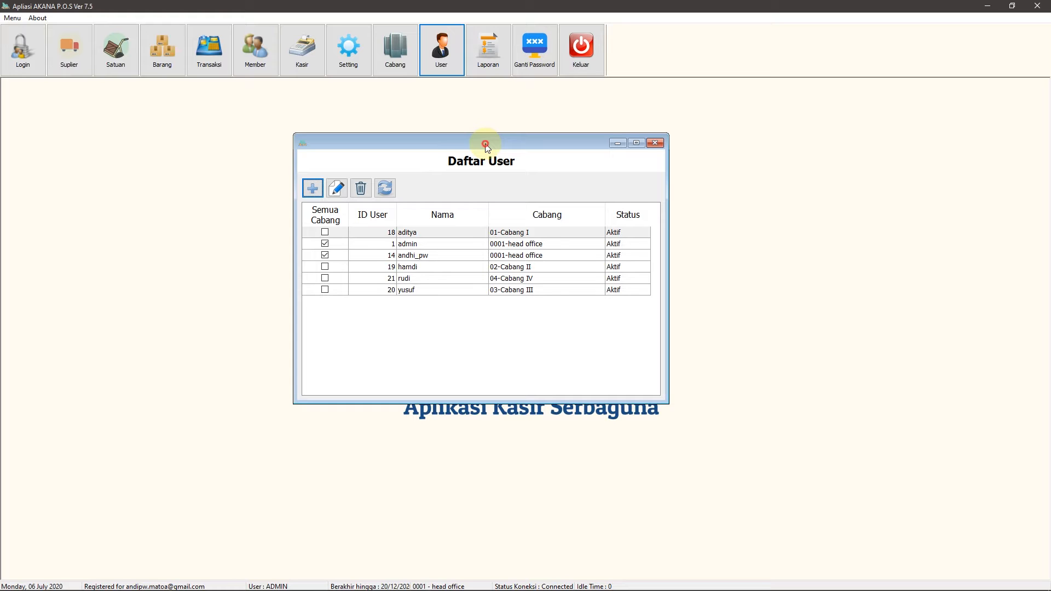
left_click_drag(485, 144, 474, 140)
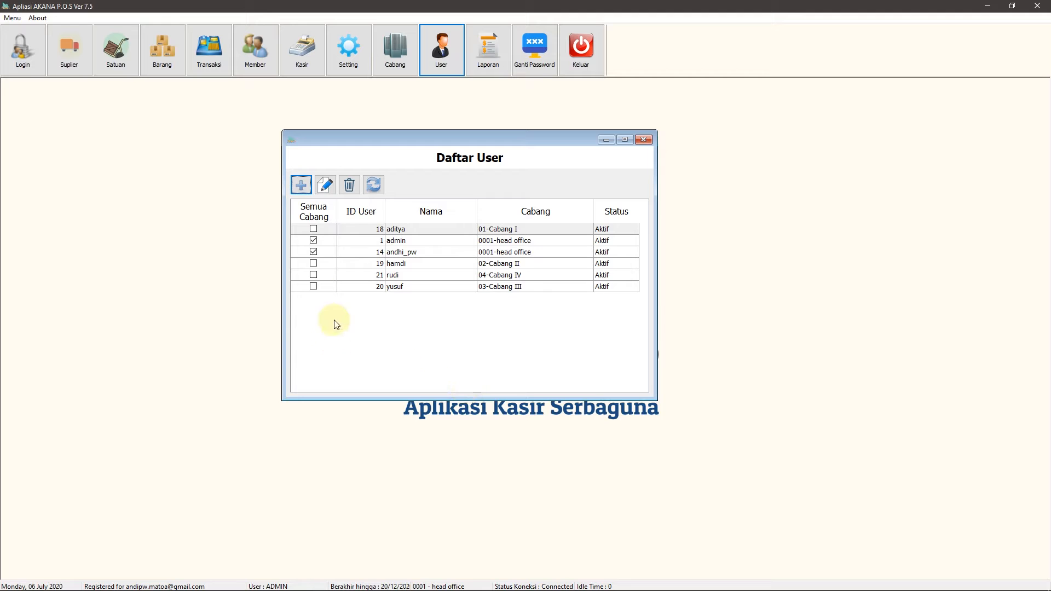
Start a new user in the Tambah User form and enter the user's name
left_click(305, 190)
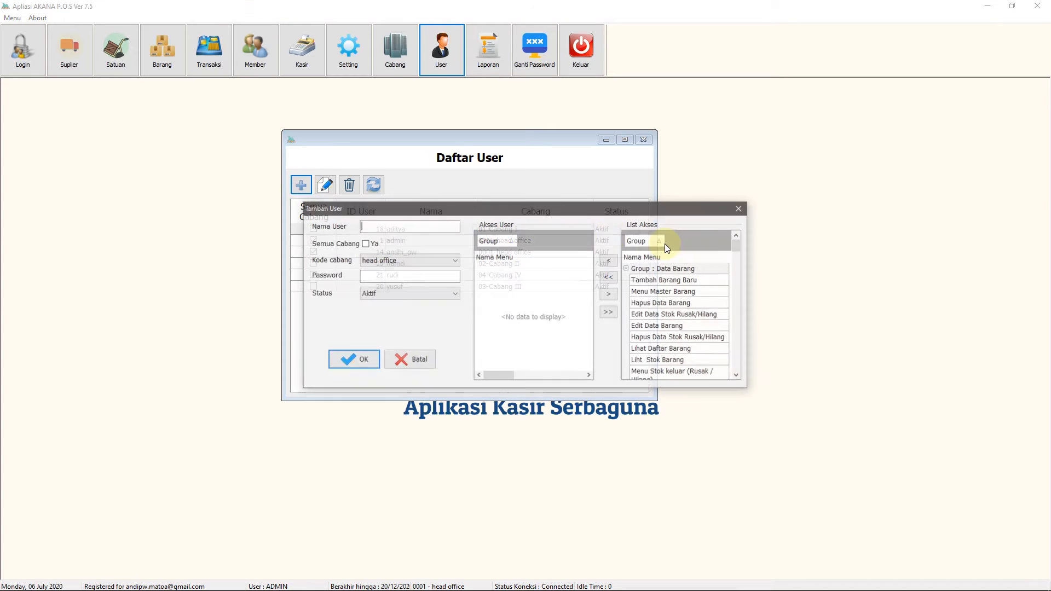
left_click_drag(570, 210, 532, 204)
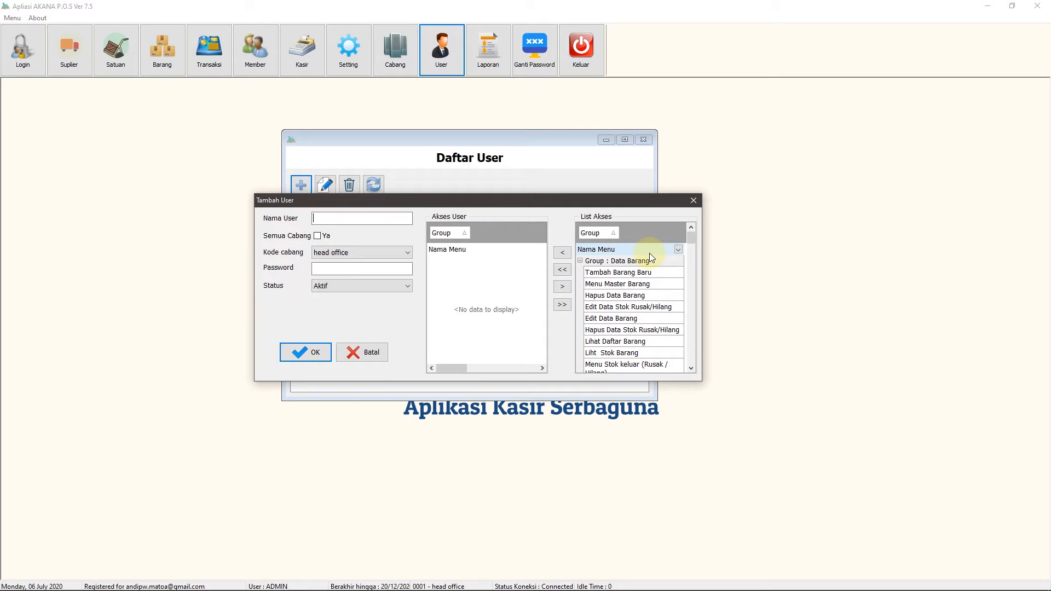
left_click_drag(473, 199, 480, 178)
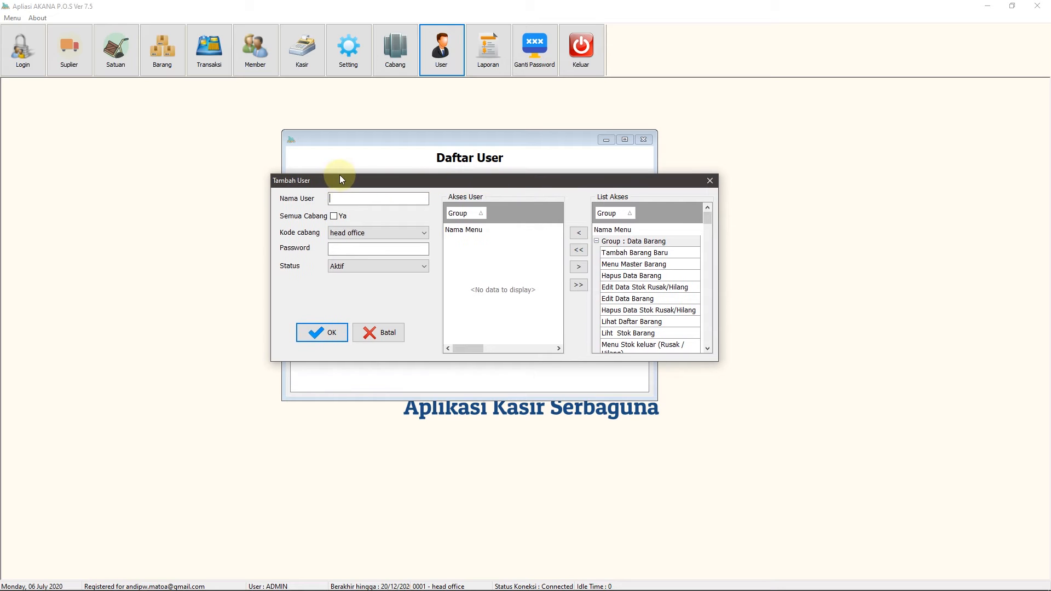
left_click_drag(340, 180, 342, 187)
left_click(343, 205)
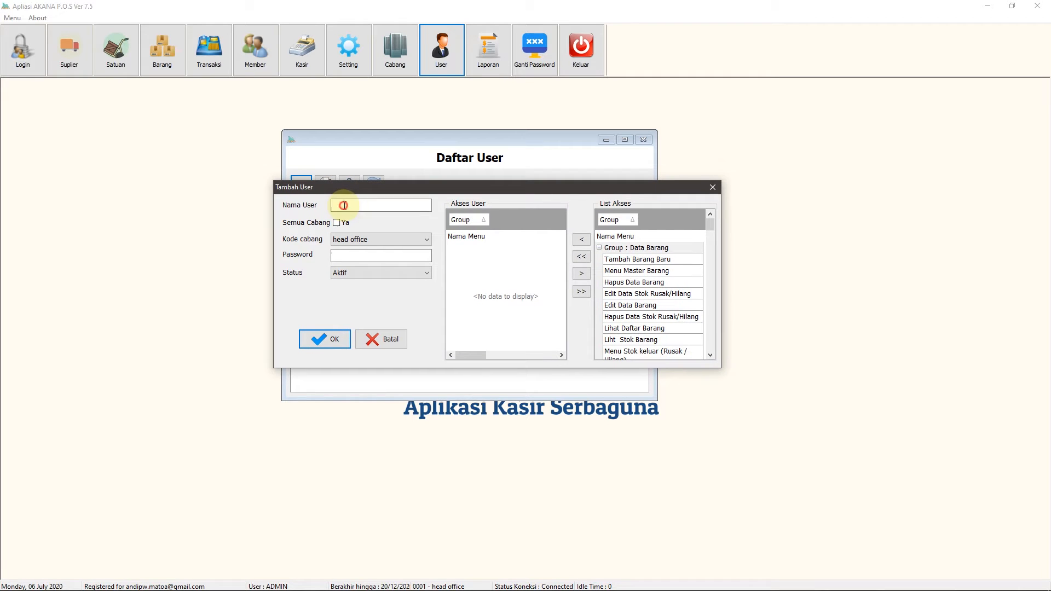
type("Mr Budi")
left_click_drag(341, 189, 331, 189)
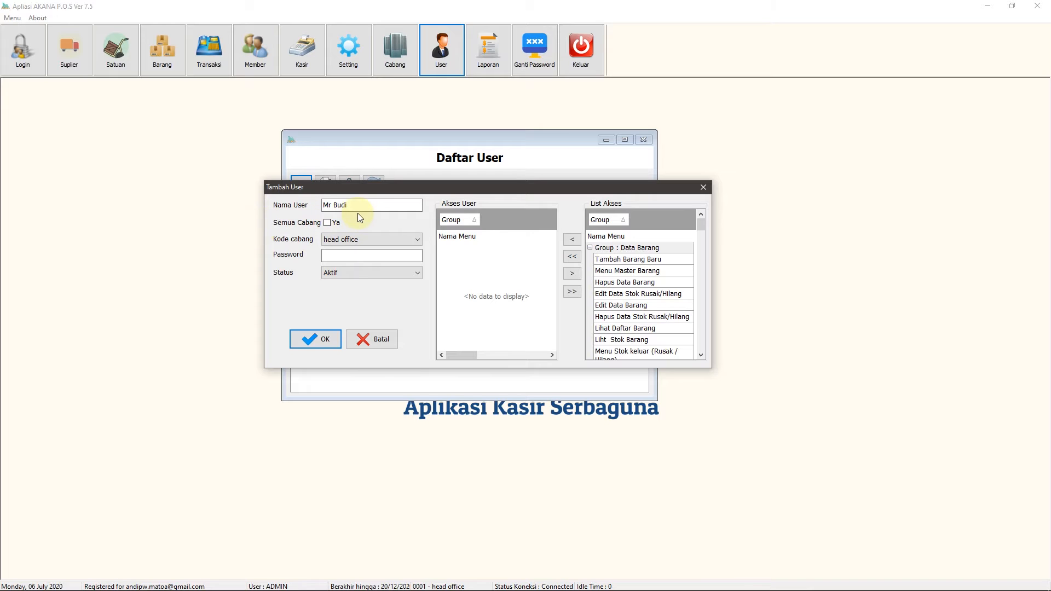
Tick Semua Cabang 'Ya' for all-branch access after checking the Kode cabang list
left_click(328, 222)
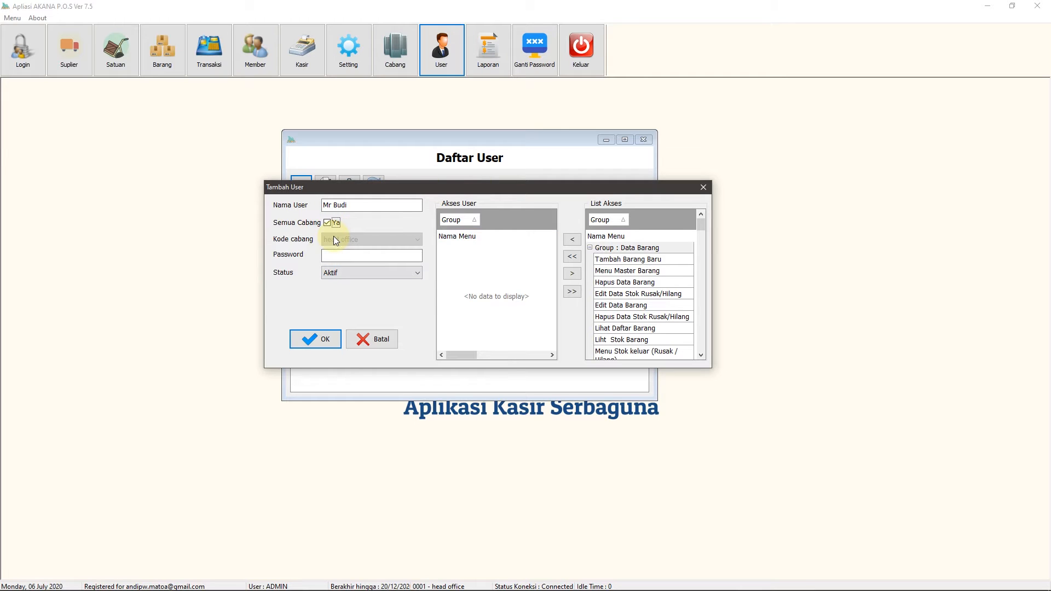
left_click(328, 223)
left_click(328, 224)
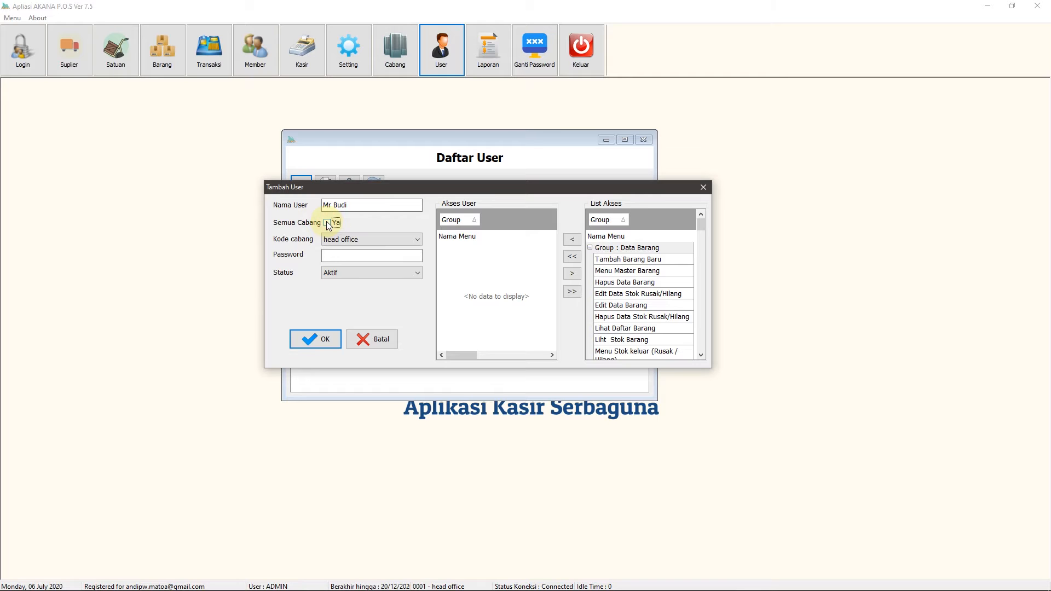
left_click(373, 239)
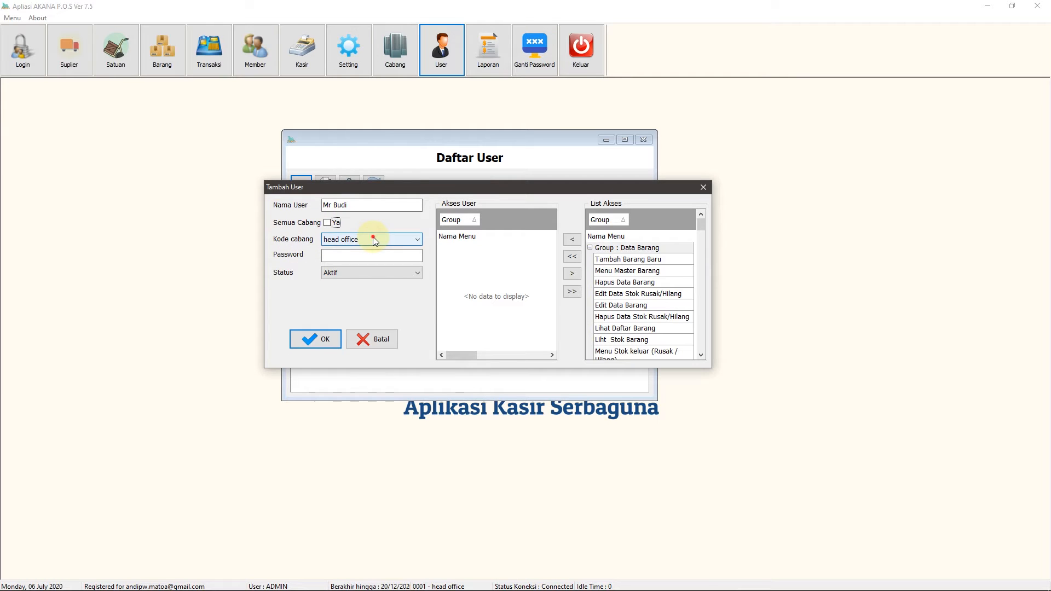
left_click(373, 238)
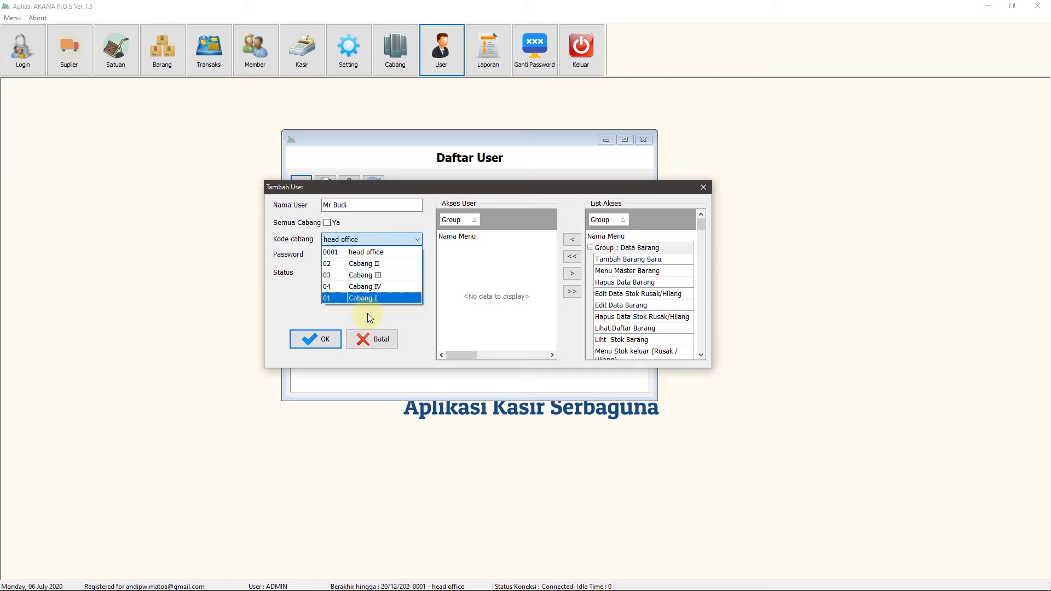
left_click(360, 218)
left_click(333, 222)
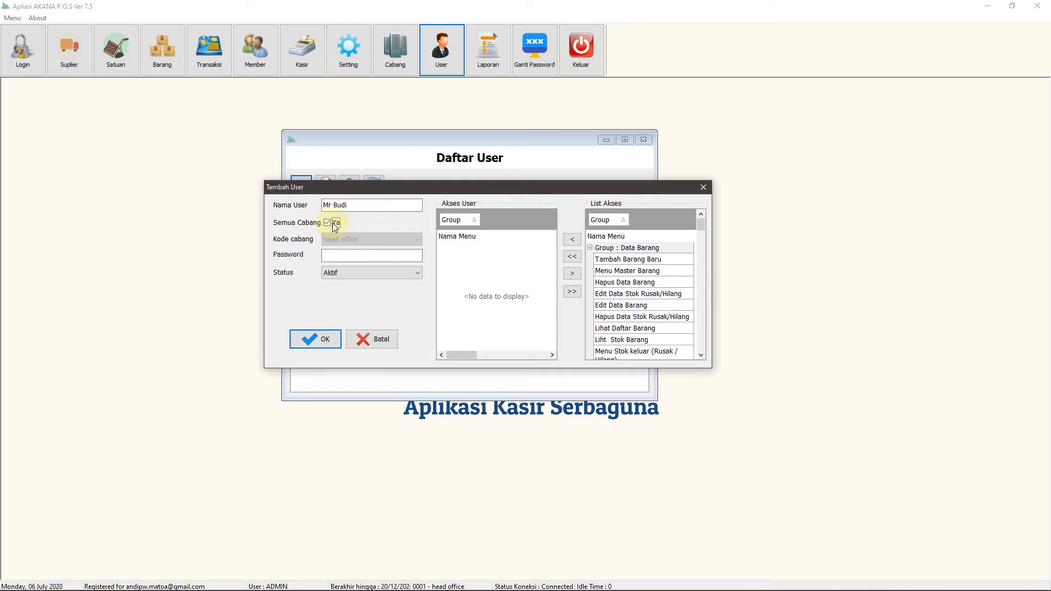
left_click(330, 223)
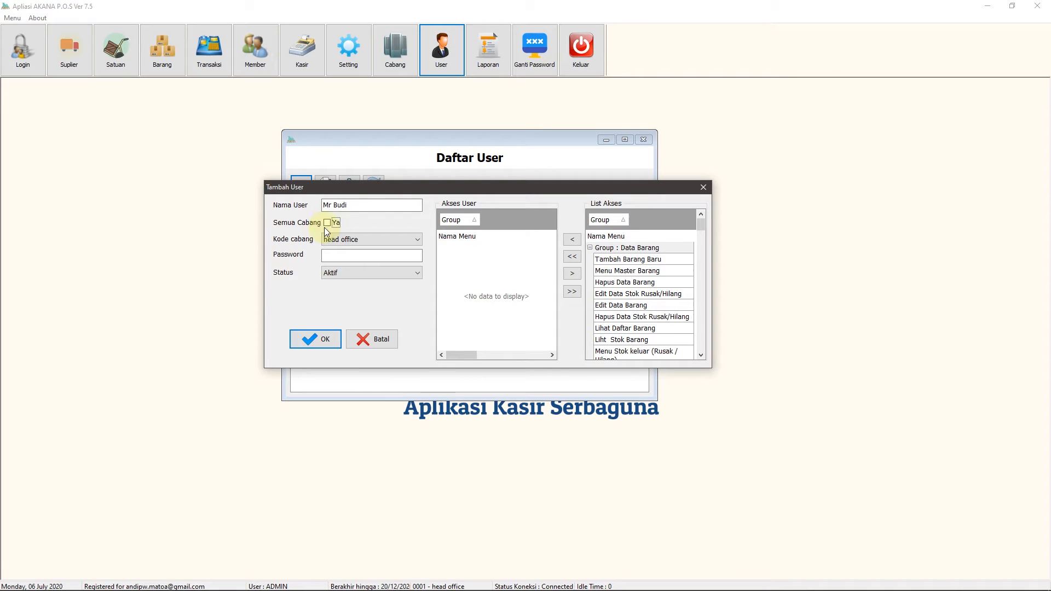
left_click(329, 223)
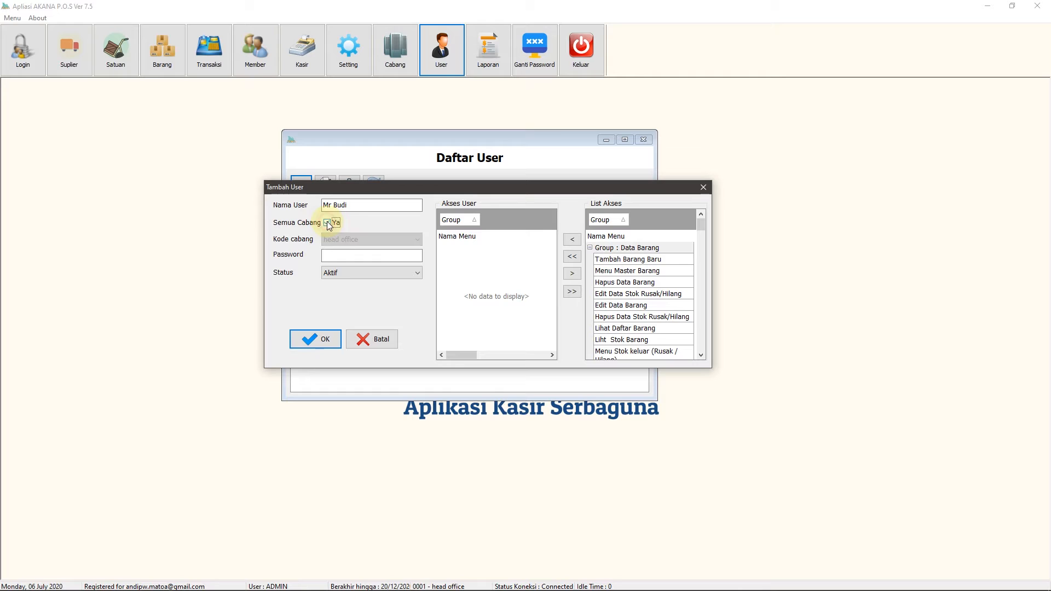
left_click(349, 256)
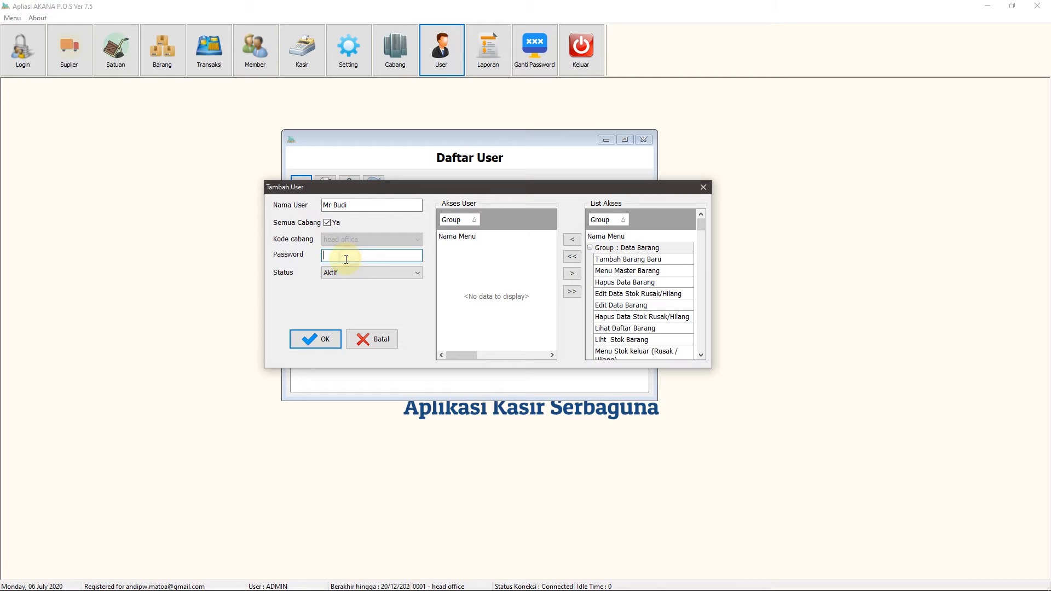
Enter a six-character password and set Status back to Aktif after trying Non Aktif
type("123456")
left_click_drag(409, 190, 412, 197)
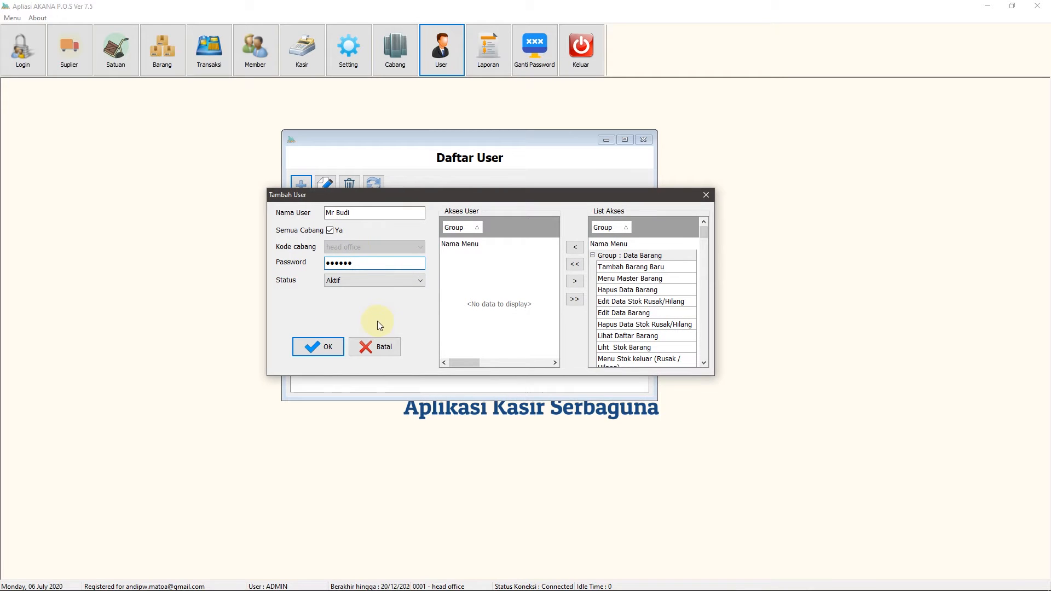
left_click(416, 284)
left_click(345, 301)
left_click_drag(399, 196, 370, 182)
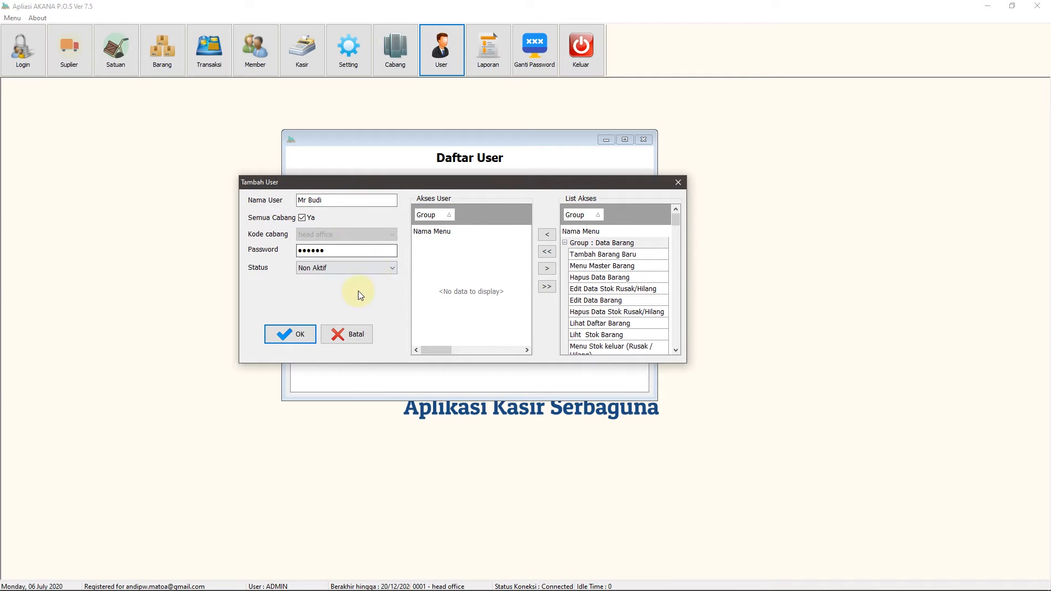
left_click(381, 268)
left_click(311, 278)
left_click_drag(418, 185, 432, 202)
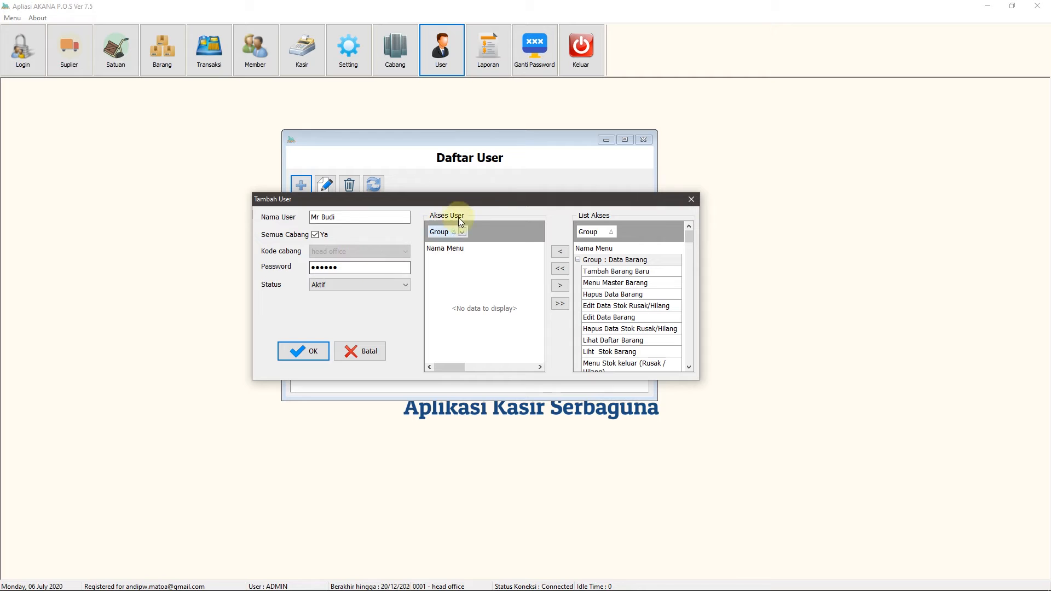
Collapse the List Akses groups from Data Barang through Data Pembelian Barang
left_click_drag(500, 198, 428, 189)
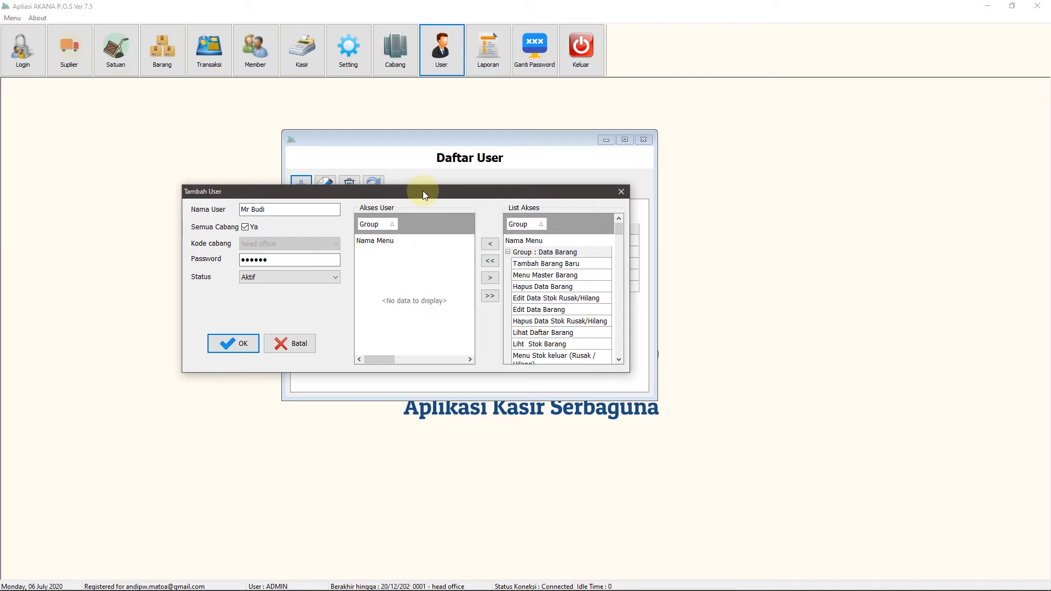
left_click_drag(423, 190, 420, 181)
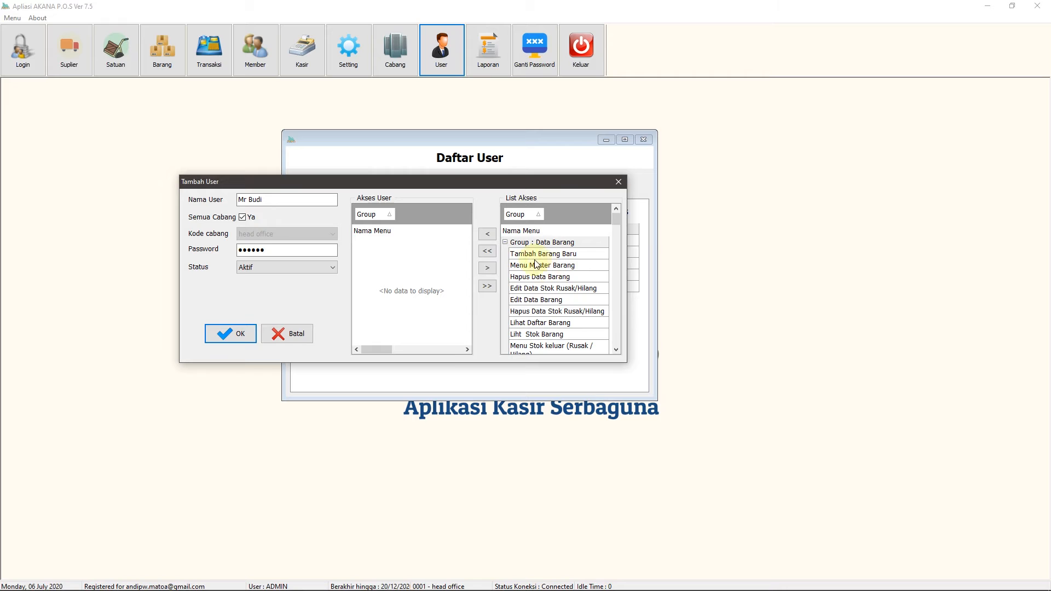
left_click(506, 244)
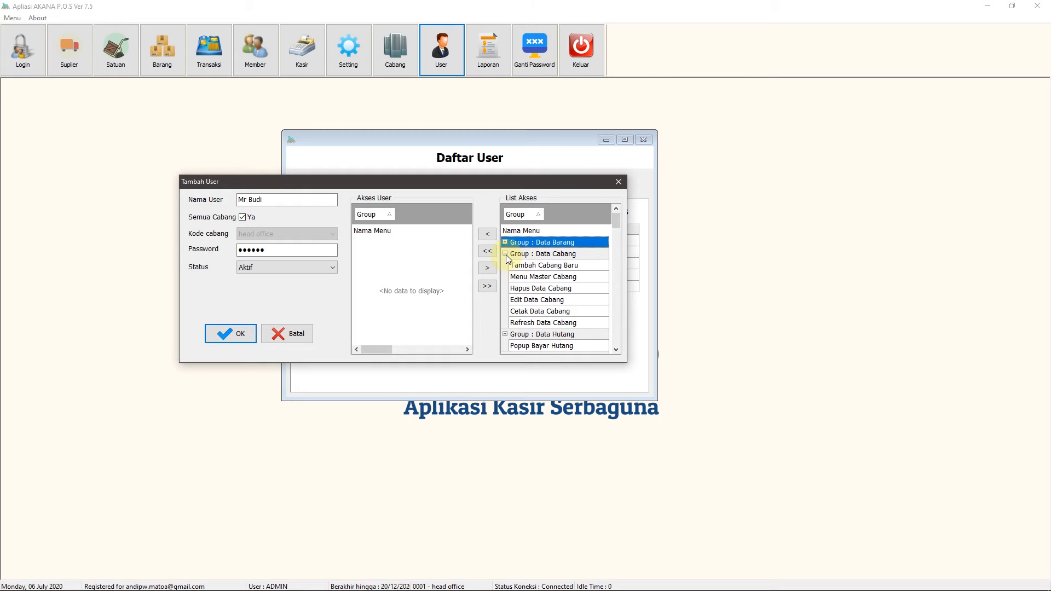
left_click(506, 255)
left_click(506, 266)
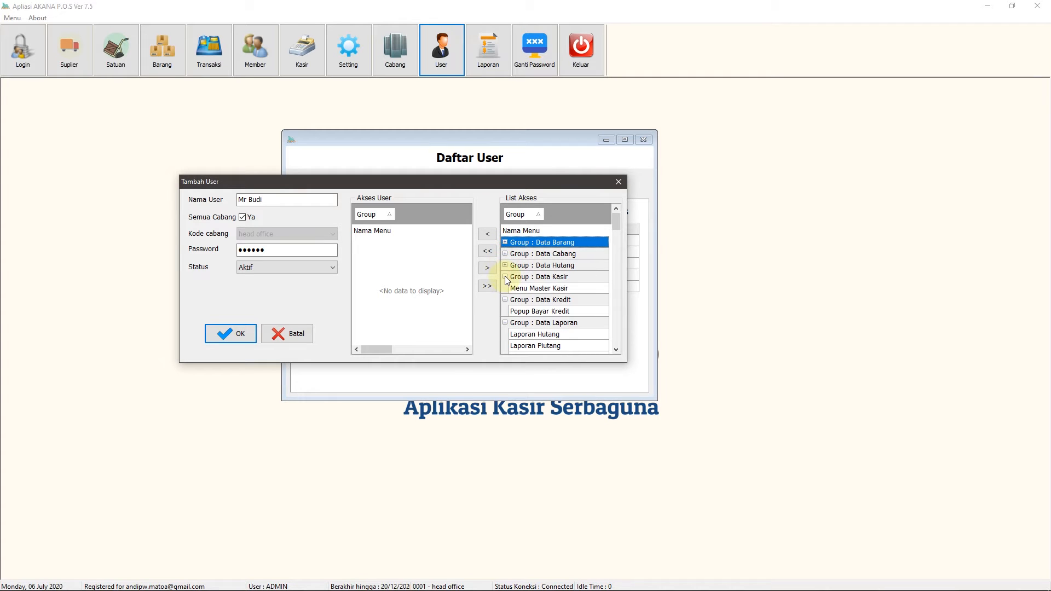
left_click(506, 277)
left_click(505, 289)
left_click(505, 300)
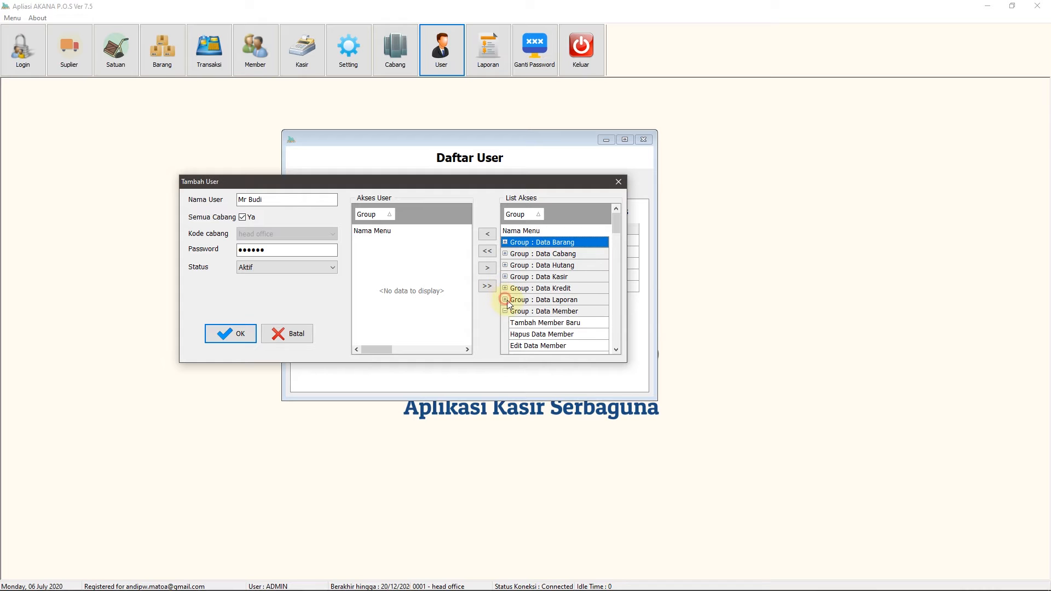
left_click(506, 312)
left_click(505, 323)
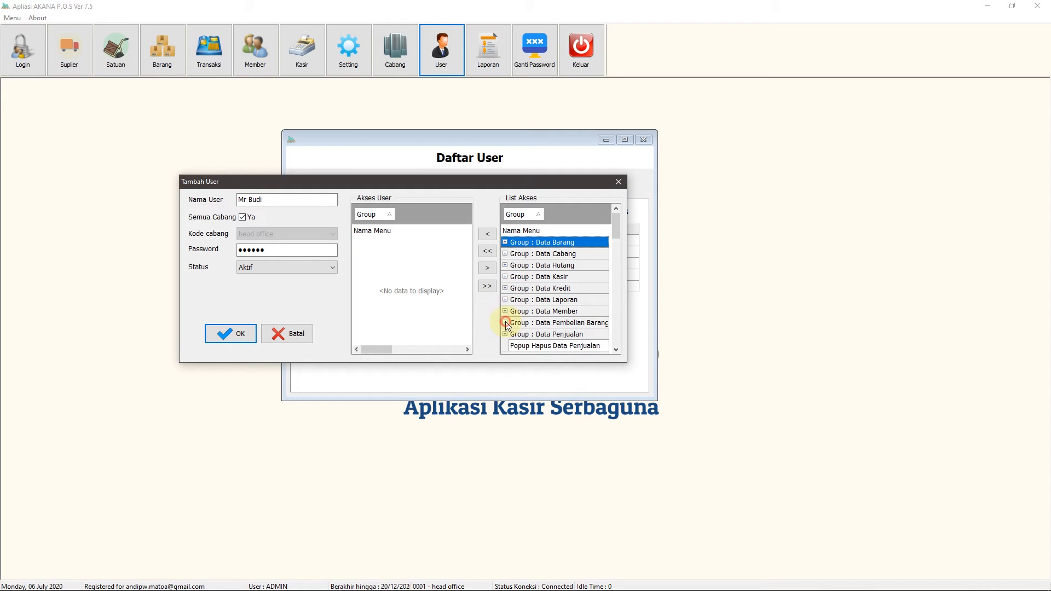
scroll(526, 316, "down", 5)
scroll(503, 301, "up", 2)
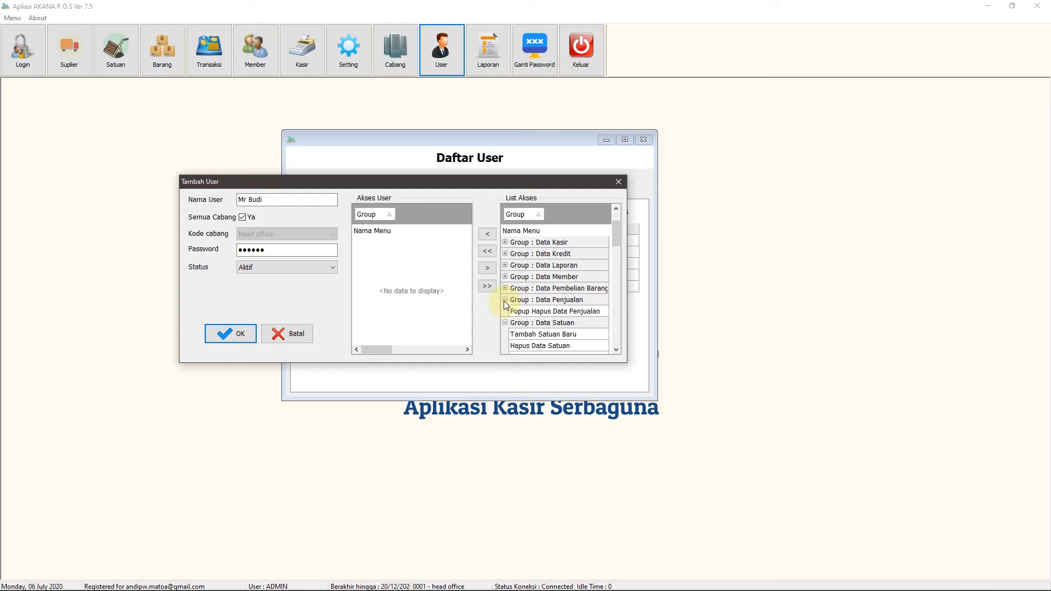
Collapse the remaining groups, Data Penjualan through Paket Barang, and scroll back to the top
left_click(505, 300)
left_click(506, 311)
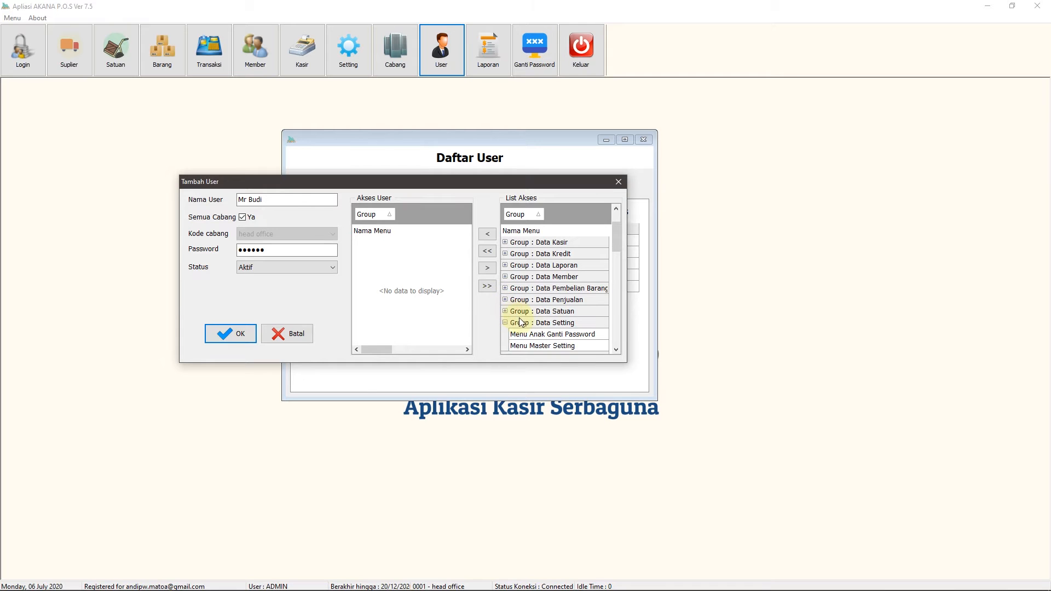
scroll(520, 318, "down", 1)
left_click(505, 287)
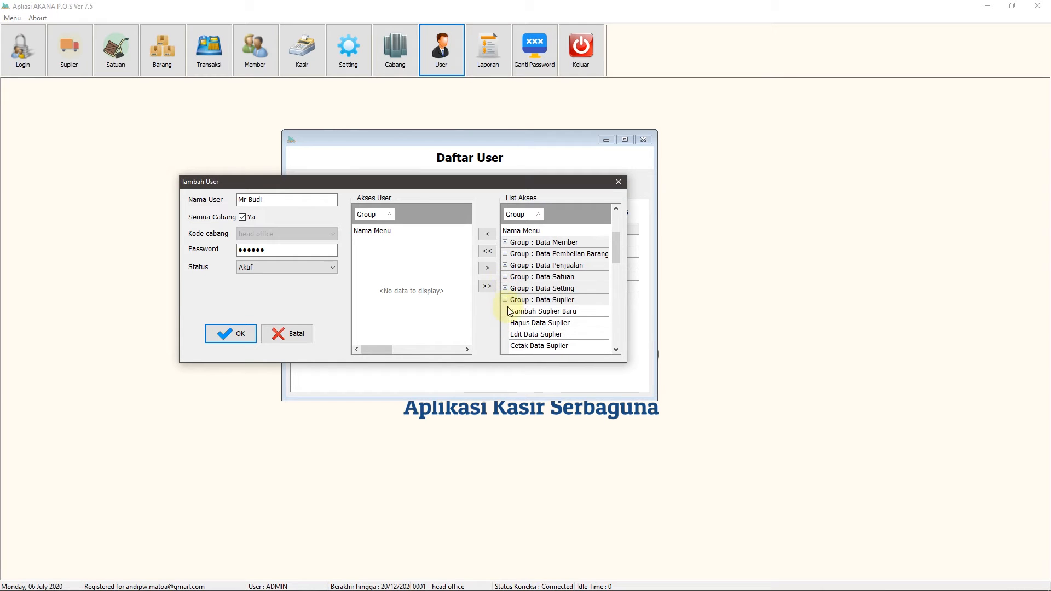
left_click(506, 300)
left_click(506, 311)
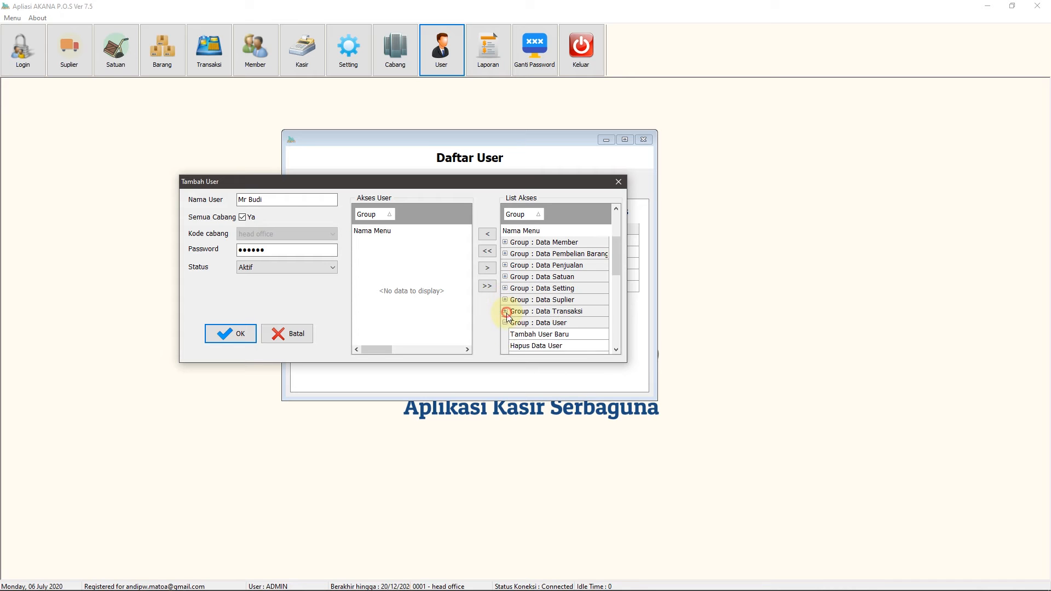
left_click(504, 322)
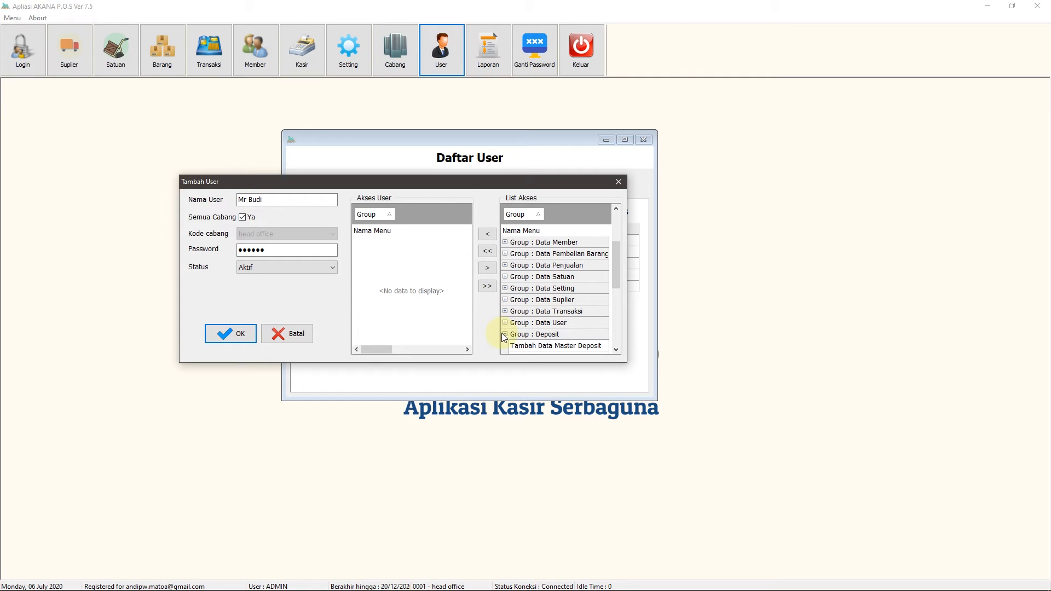
left_click(504, 333)
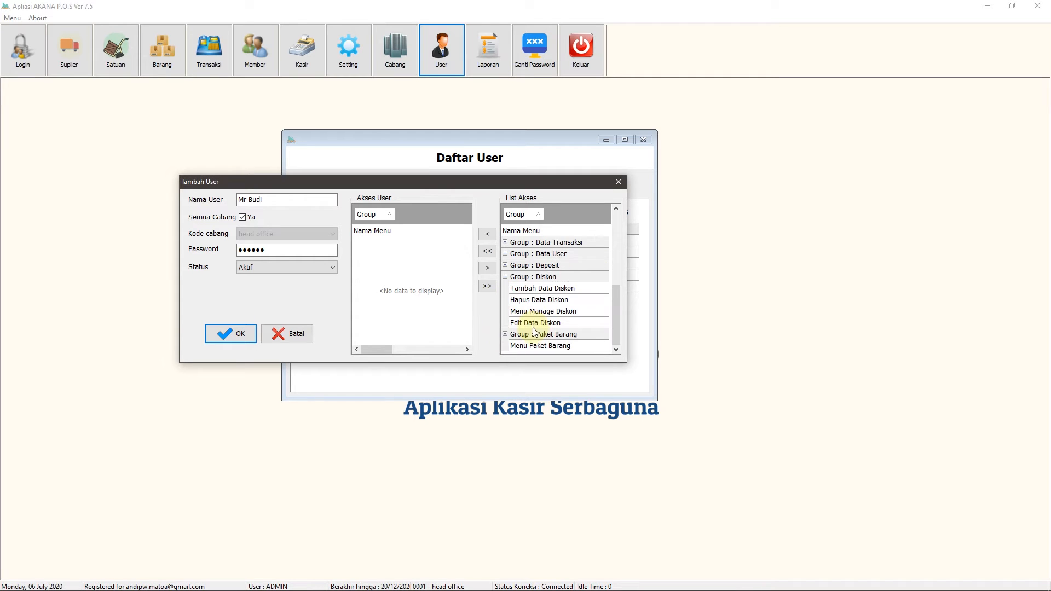
left_click(505, 277)
left_click(506, 334)
scroll(552, 326, "up", 2)
scroll(552, 324, "down", 2)
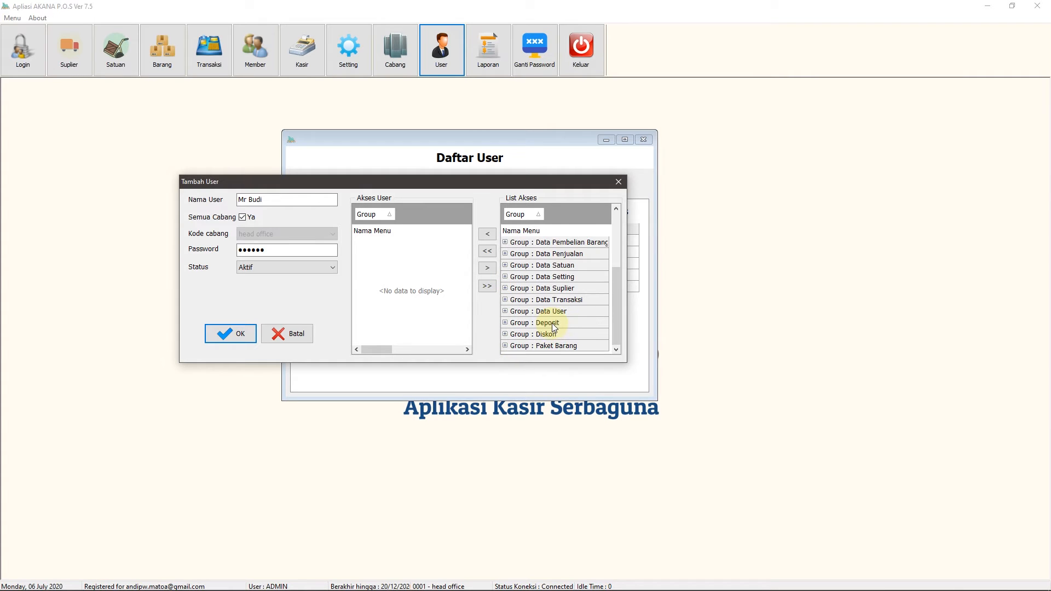
scroll(552, 295, "up", 3)
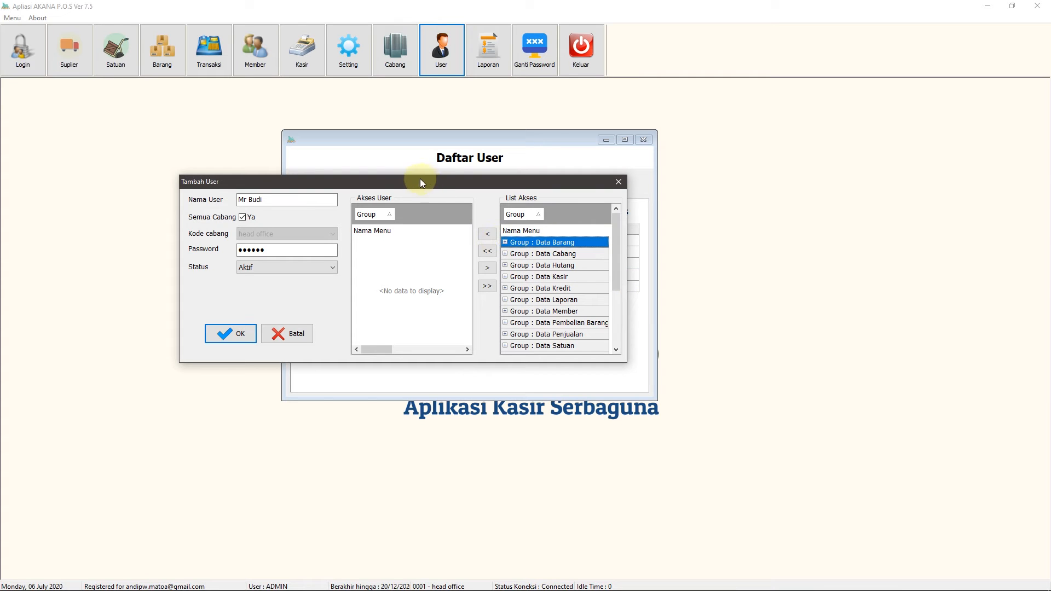
left_click_drag(402, 185, 485, 191)
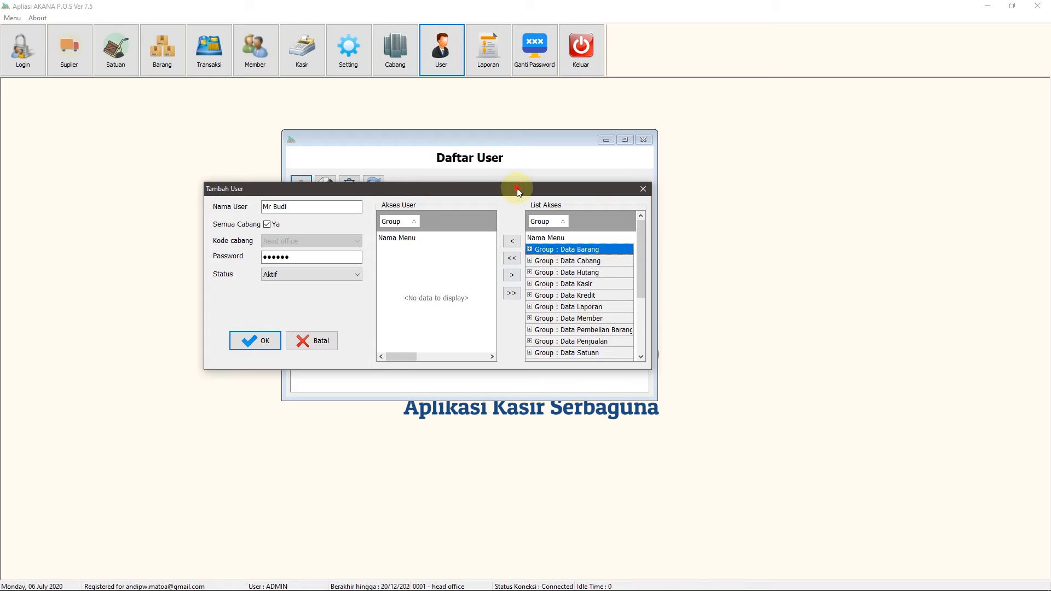
Move every permission group into Akses User with '<<' and collapse Data Barang through Data Laporan
left_click_drag(516, 188, 511, 183)
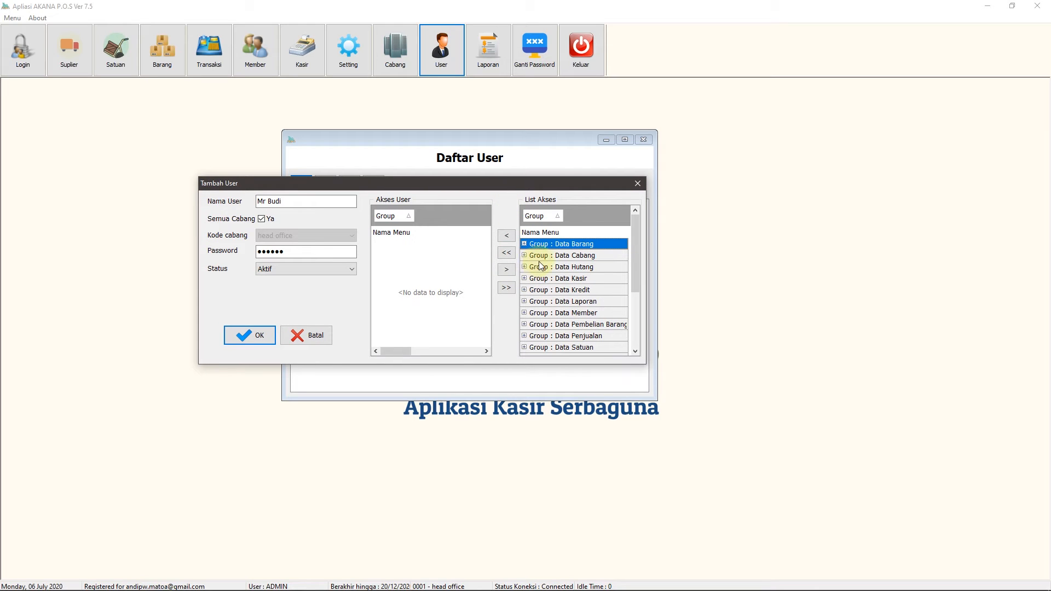
left_click(507, 252)
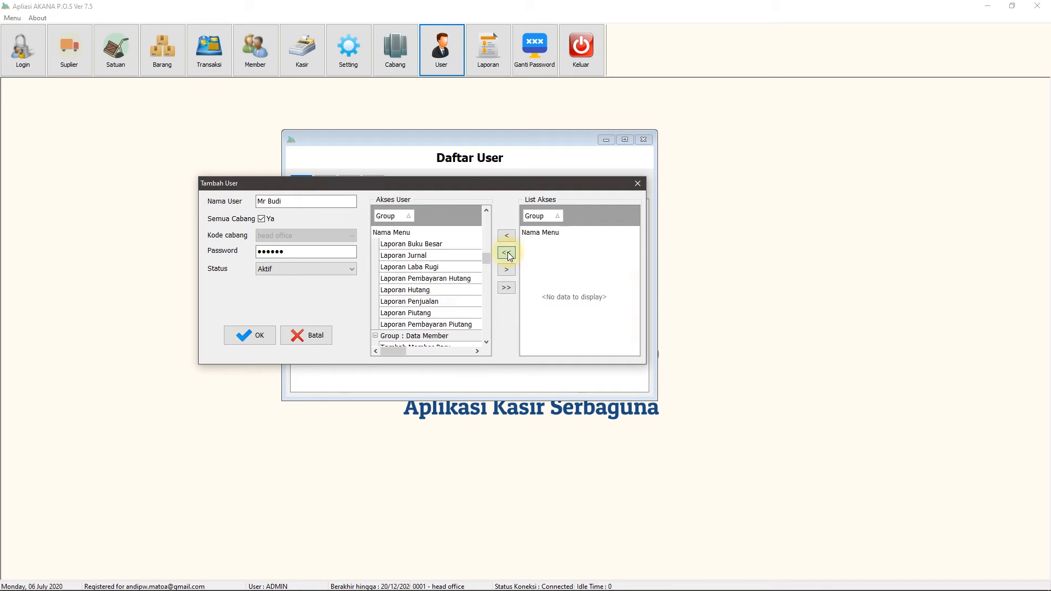
left_click_drag(486, 261, 490, 208)
left_click(375, 243)
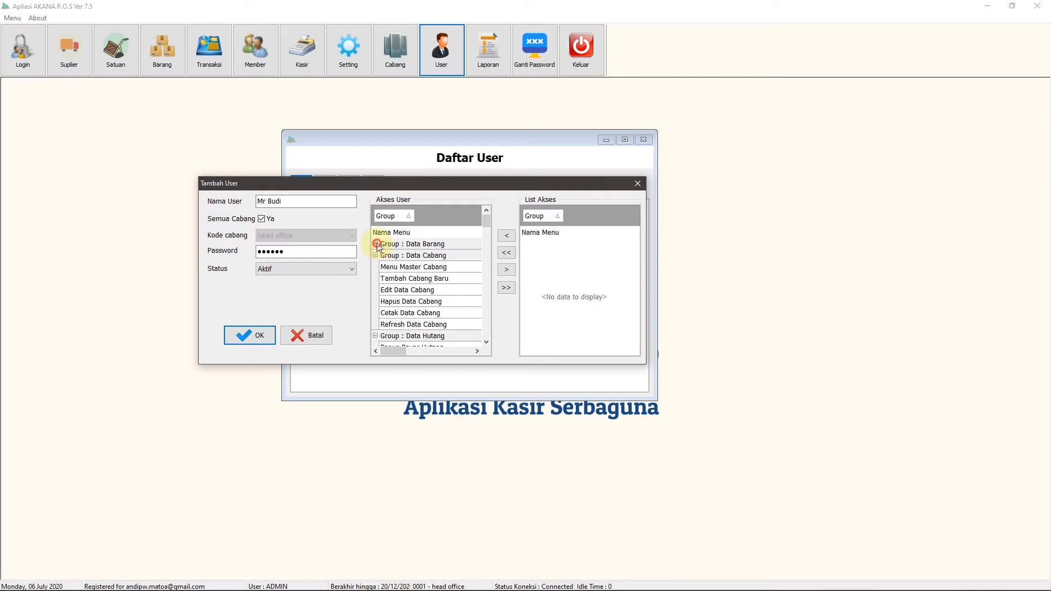
left_click(374, 255)
left_click(375, 267)
left_click(375, 278)
left_click(375, 290)
left_click(375, 301)
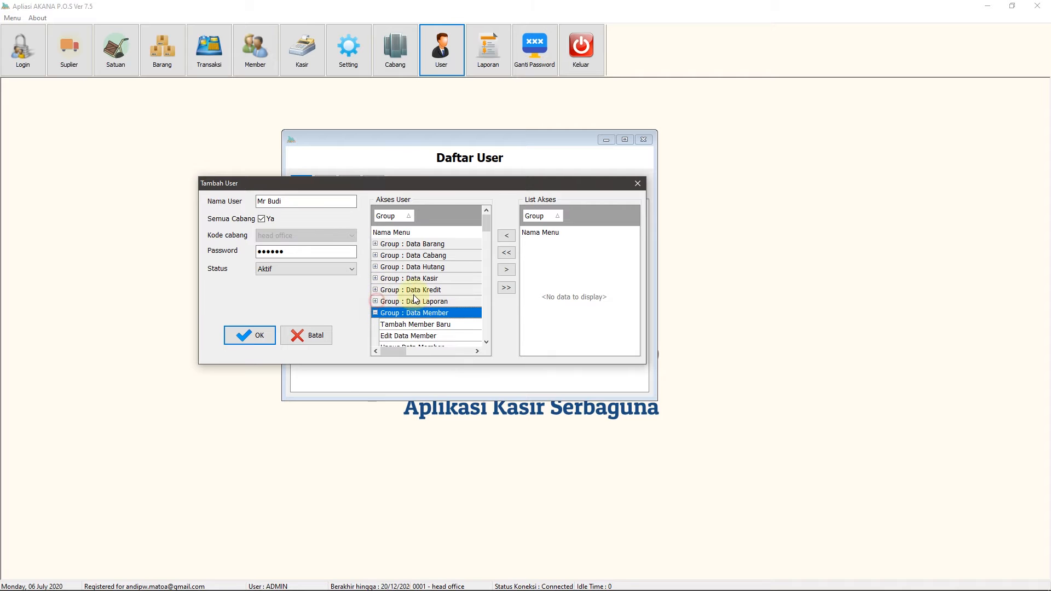
Collapse the Akses User groups Data Member through Data Suplier
scroll(415, 299, "down", 2)
left_click(375, 243)
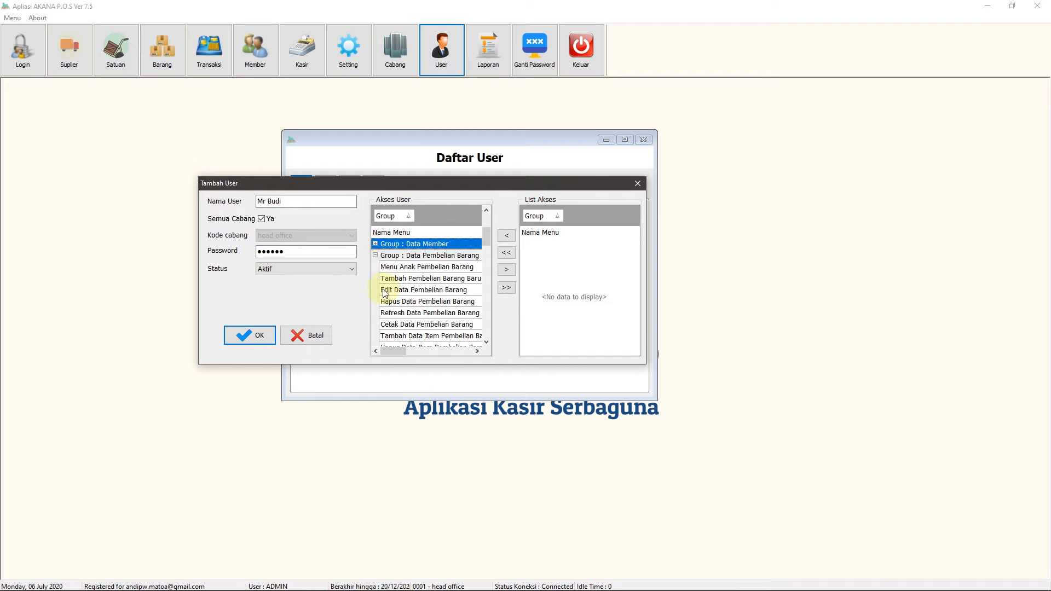
left_click(375, 255)
left_click(375, 267)
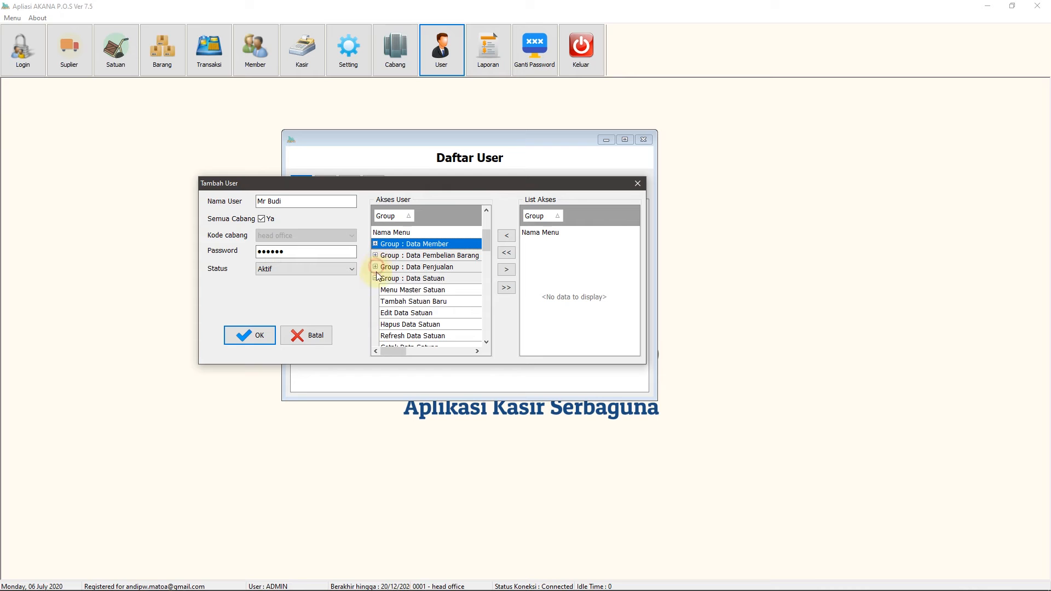
left_click(376, 278)
left_click(376, 290)
left_click(376, 301)
scroll(405, 295, "down", 2)
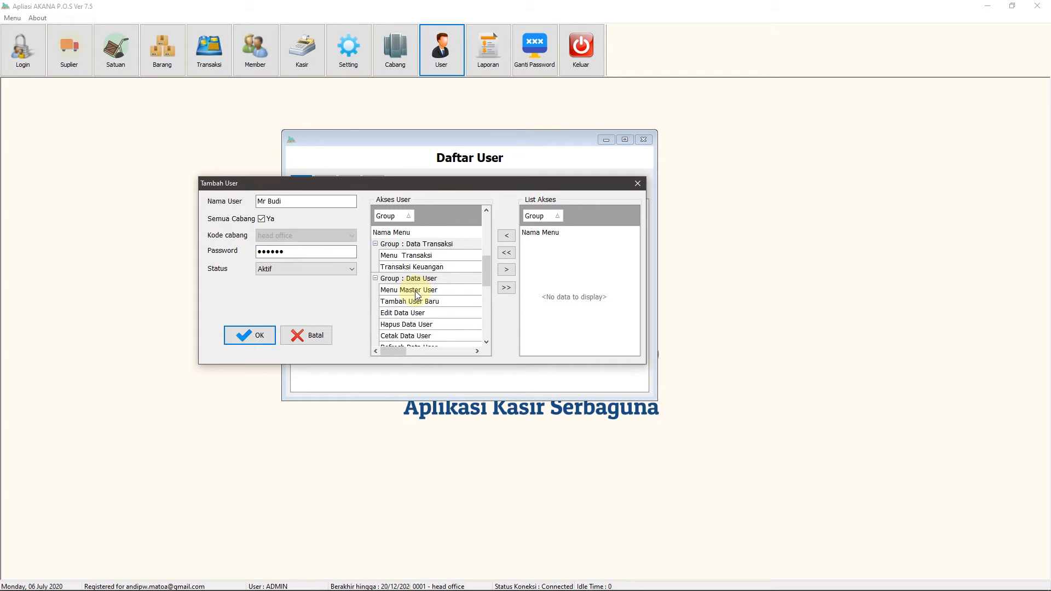
scroll(386, 284, "up", 1)
Collapse Data Transaksi through Paket Barang in Akses User, then select the Data User group
left_click(375, 278)
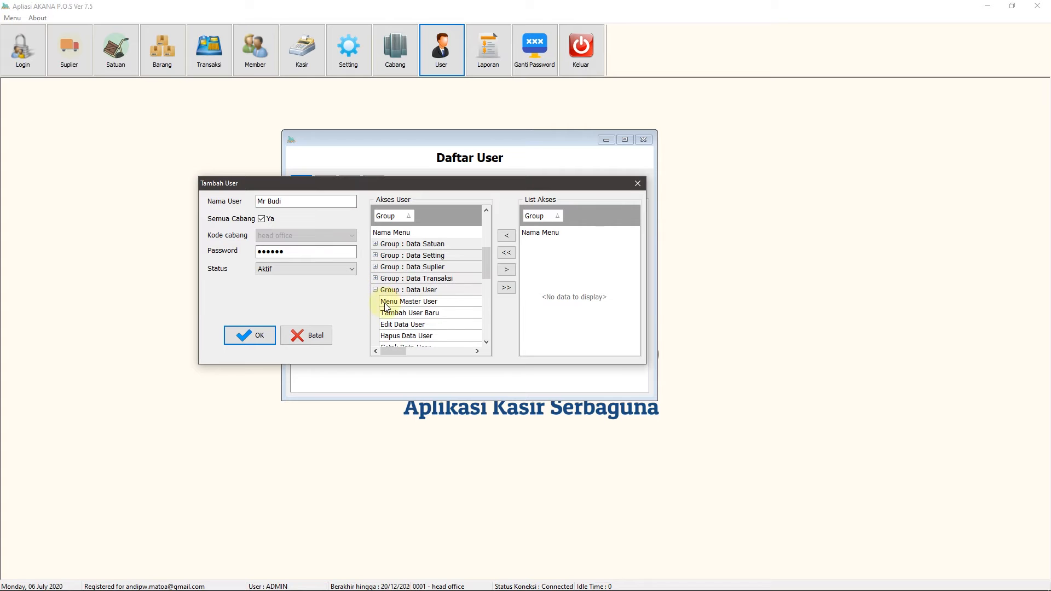
left_click(375, 290)
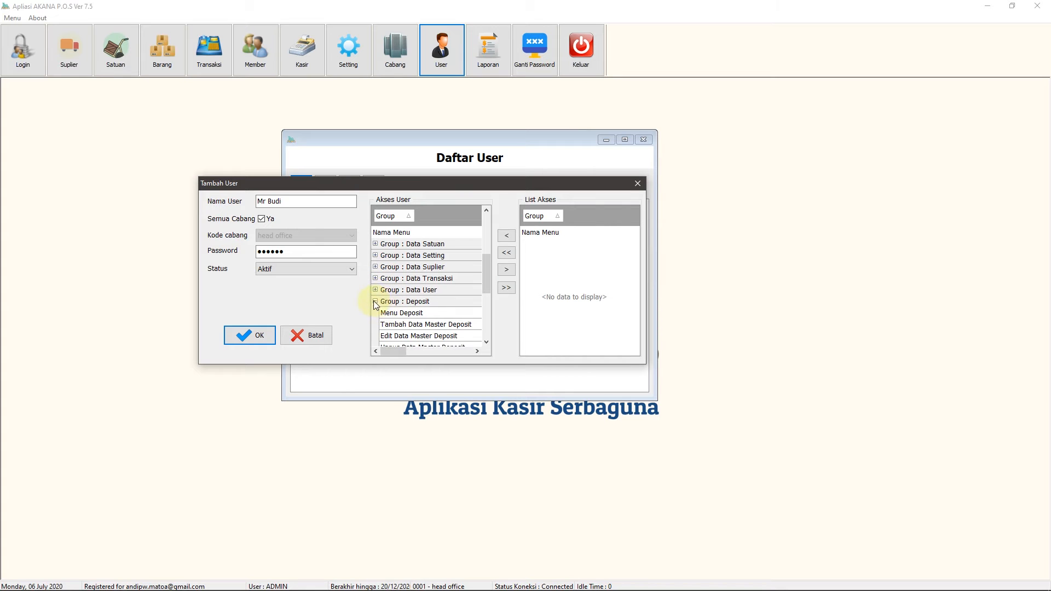
left_click(375, 302)
left_click(376, 313)
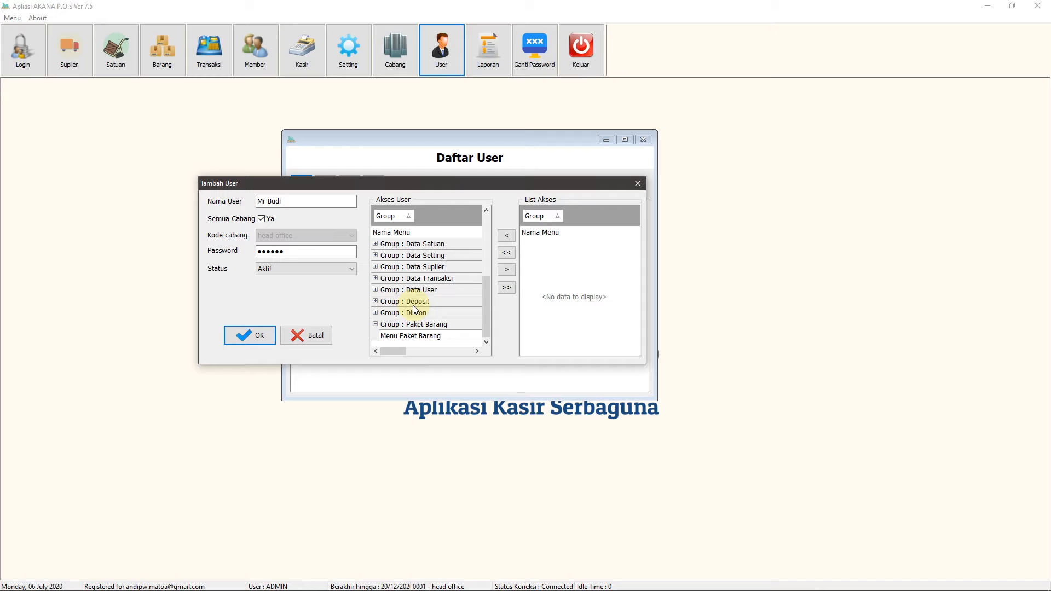
left_click(376, 324)
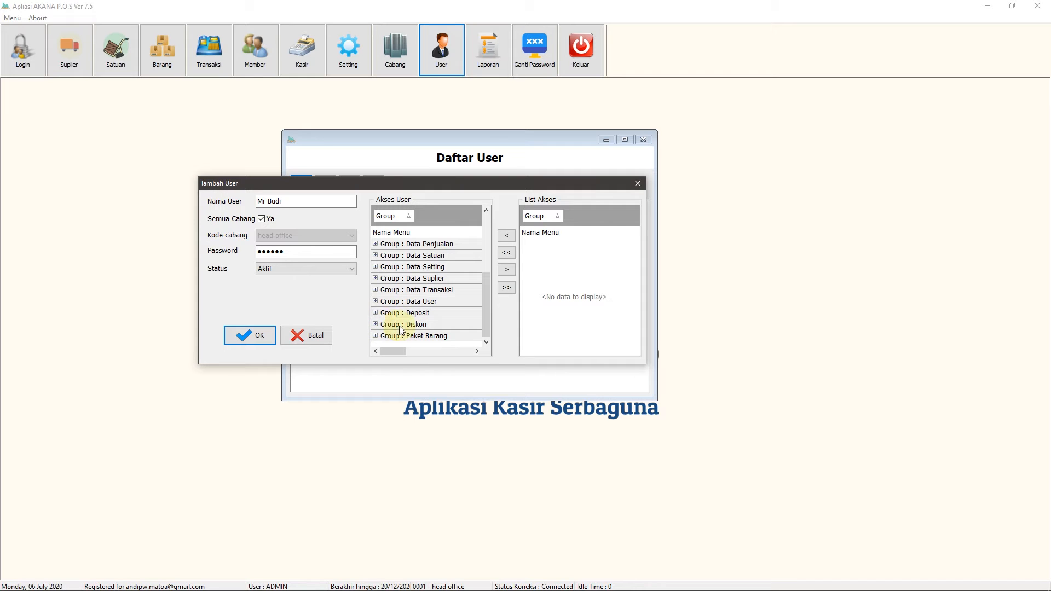
scroll(427, 328, "up", 3)
scroll(429, 277, "down", 3)
scroll(429, 277, "up", 3)
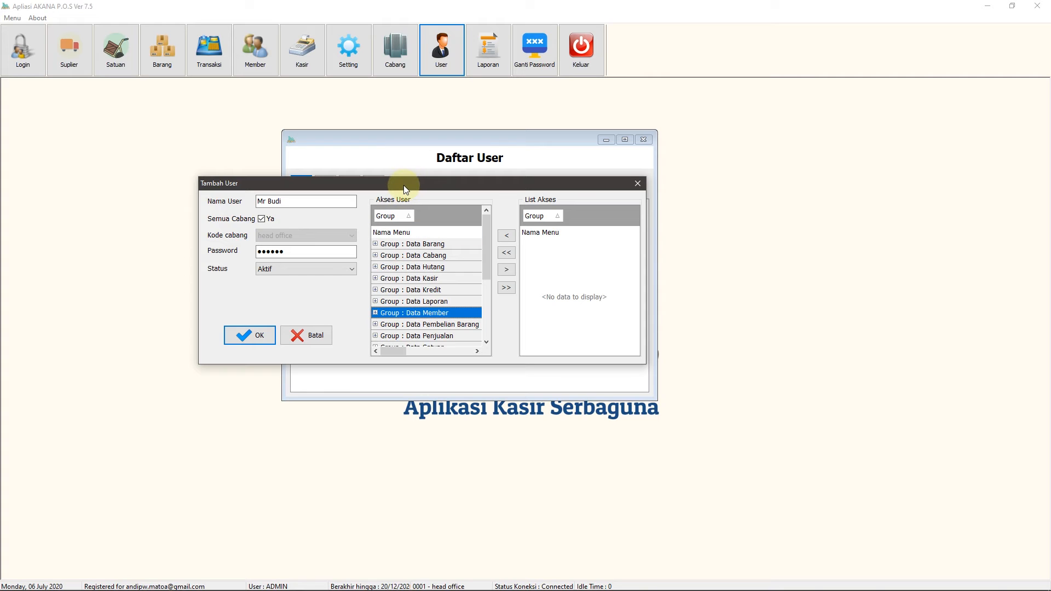
left_click_drag(403, 185, 386, 183)
left_click_drag(472, 242, 478, 328)
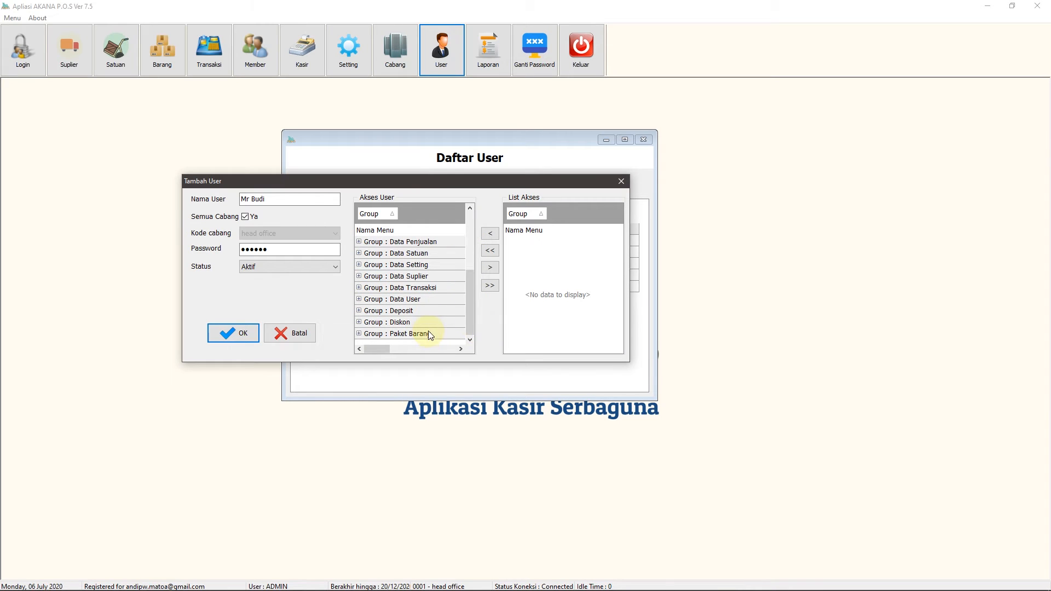
left_click(402, 299)
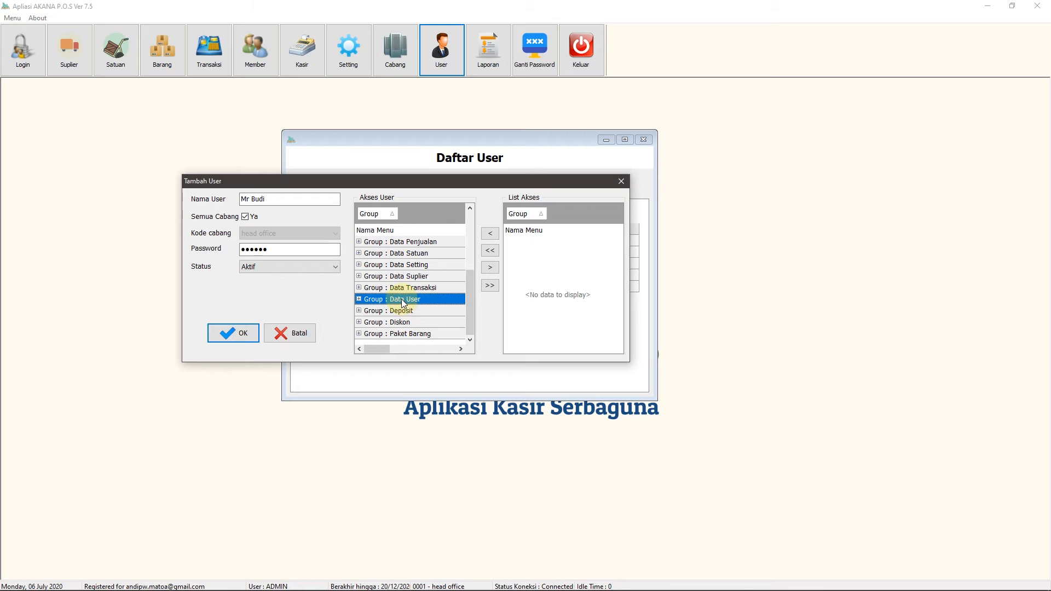
Move the Data User group back to List Akses with '>' and collapse it
left_click(492, 269)
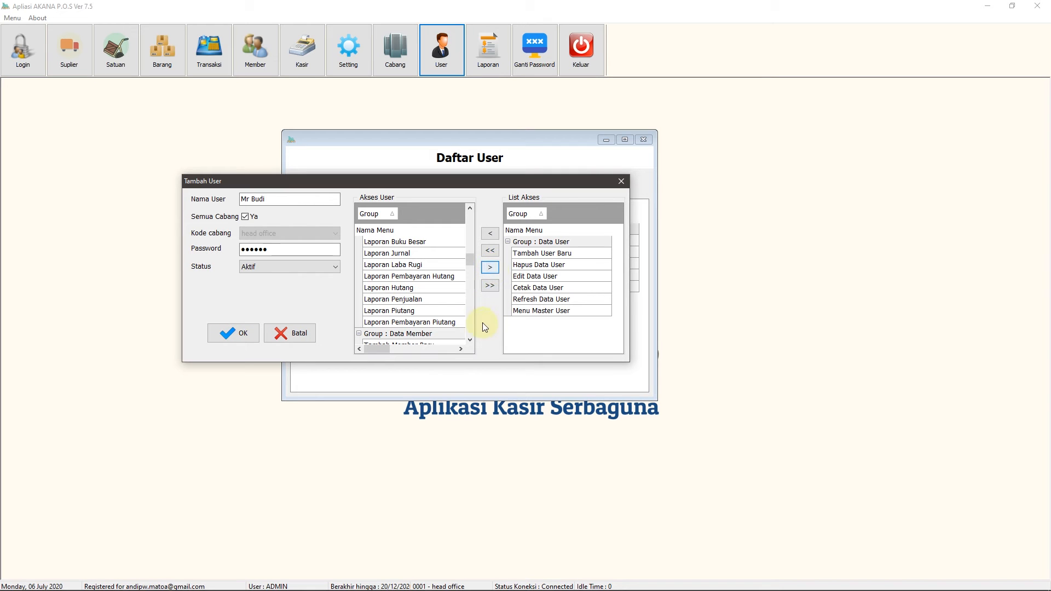
left_click(509, 241)
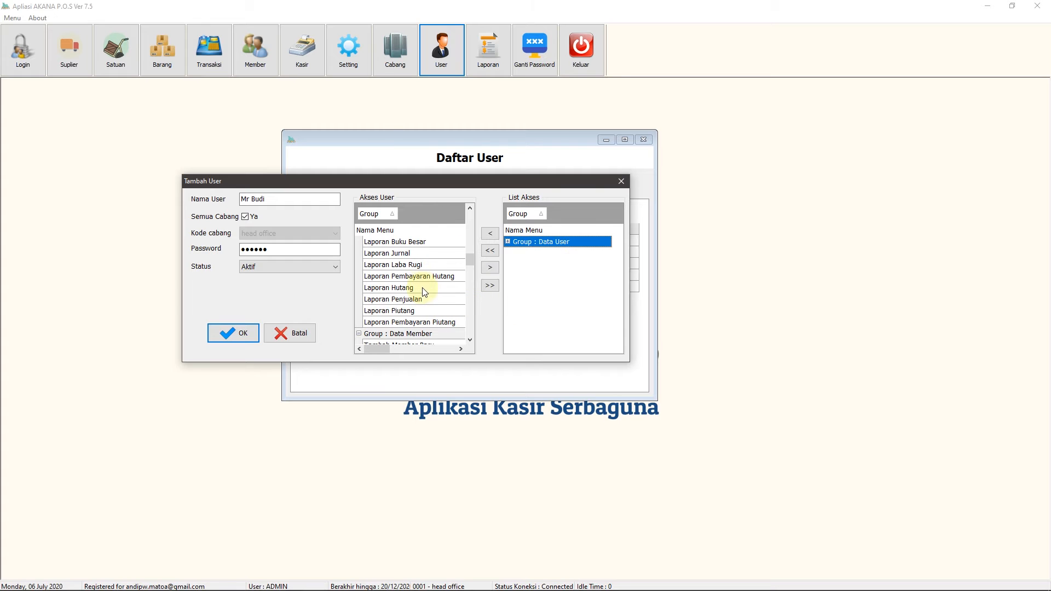
left_click_drag(469, 260, 477, 199)
Collapse Data Barang through Data Laporan in Akses User and save the user with OK
left_click(359, 242)
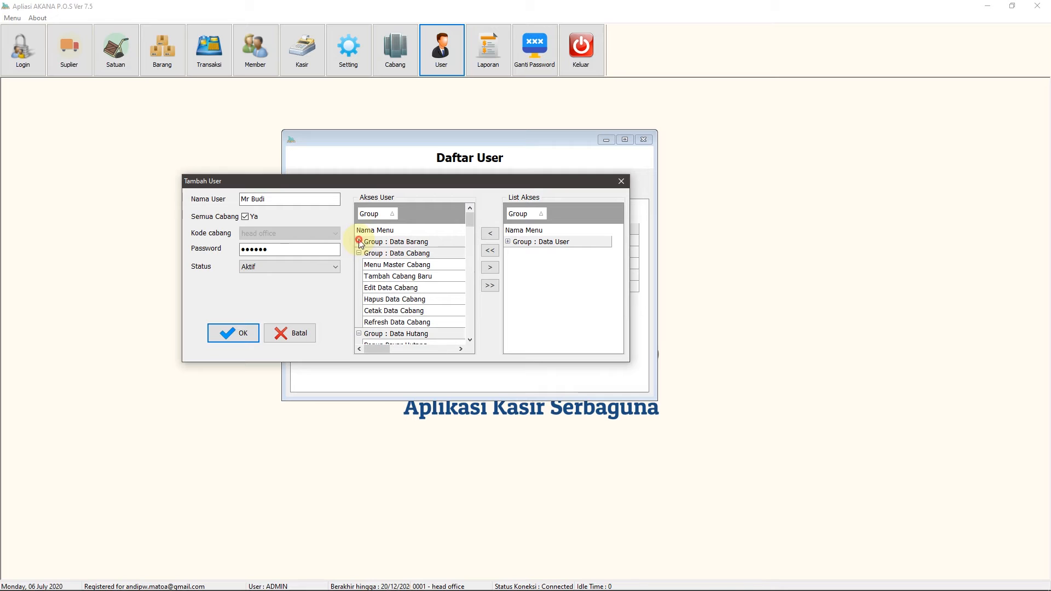
left_click(359, 253)
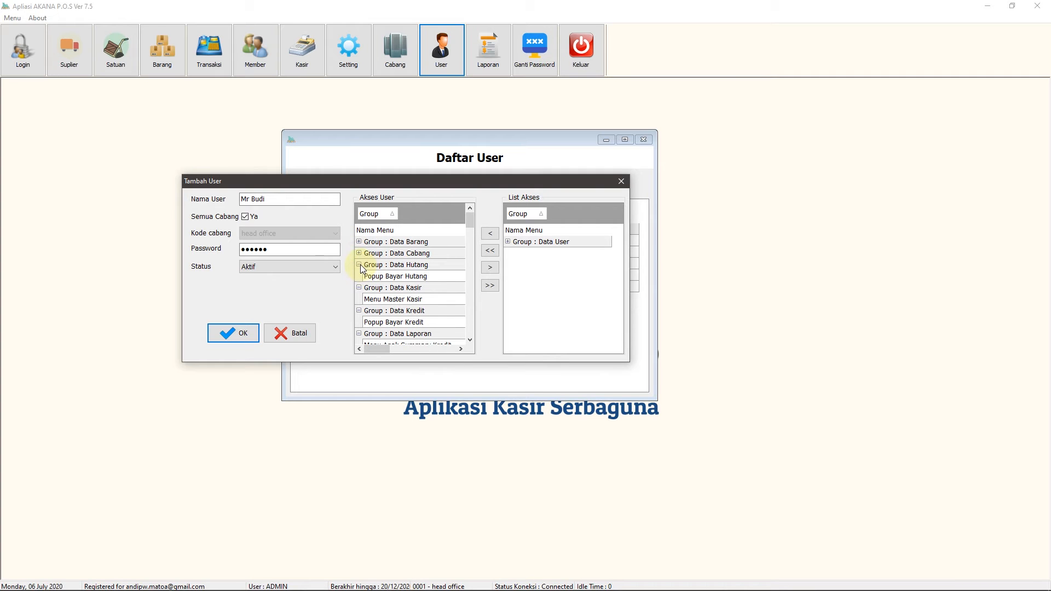
left_click(359, 264)
left_click(359, 276)
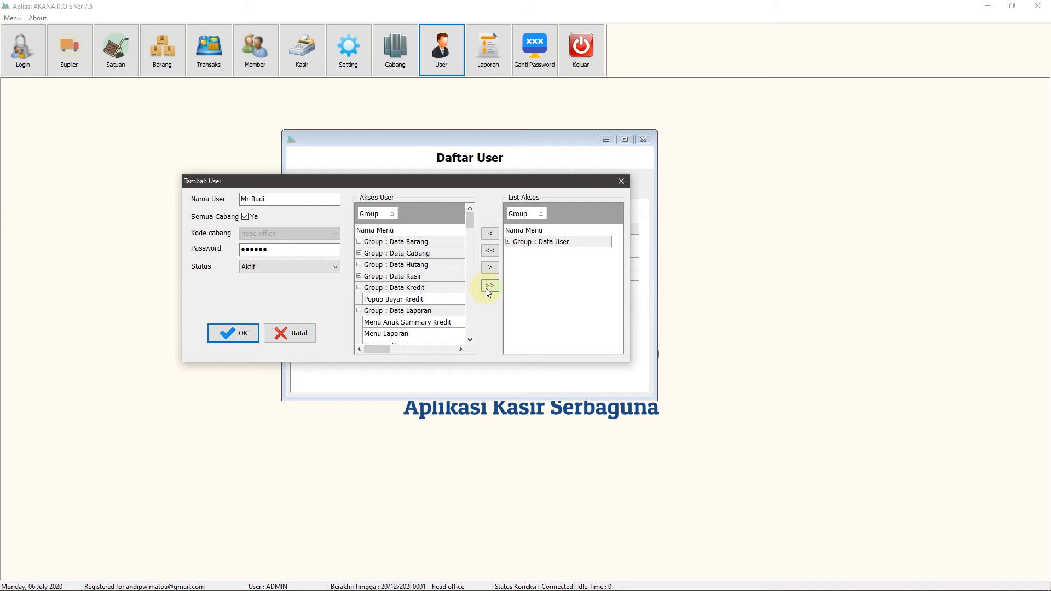
left_click(359, 287)
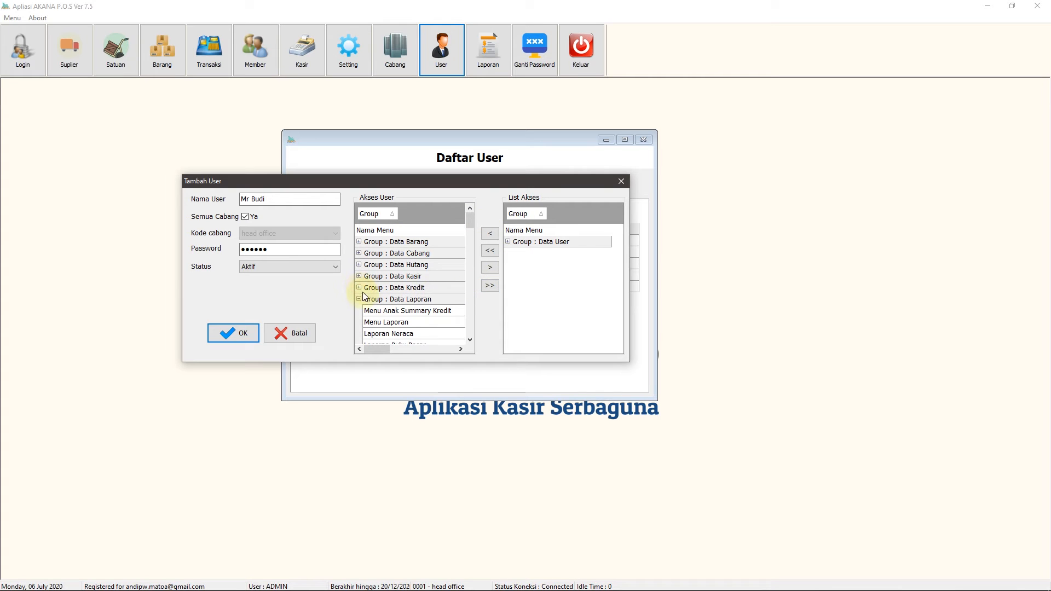
left_click(359, 299)
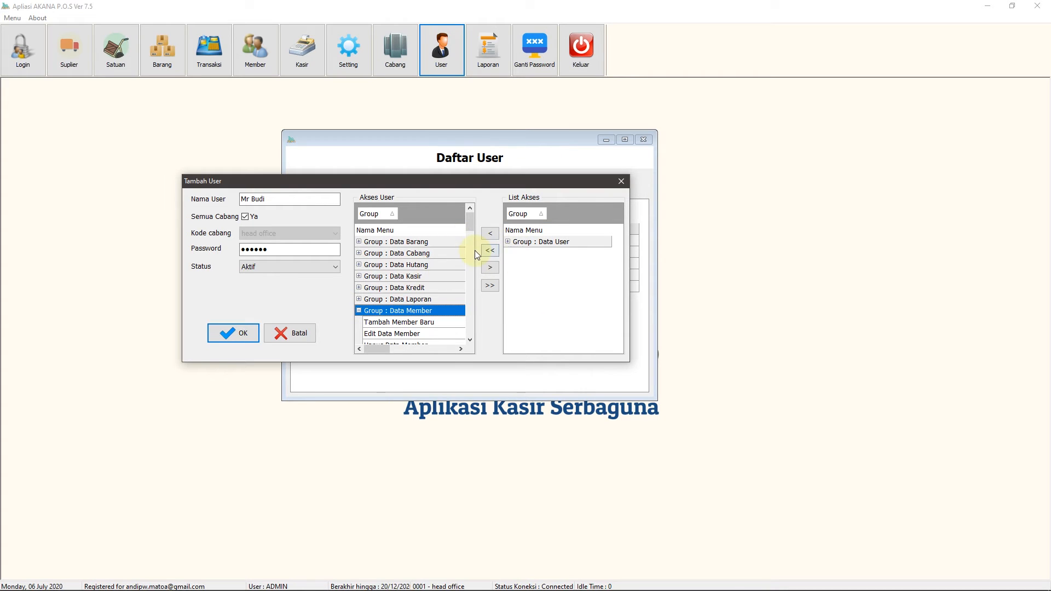
left_click_drag(484, 180, 527, 183)
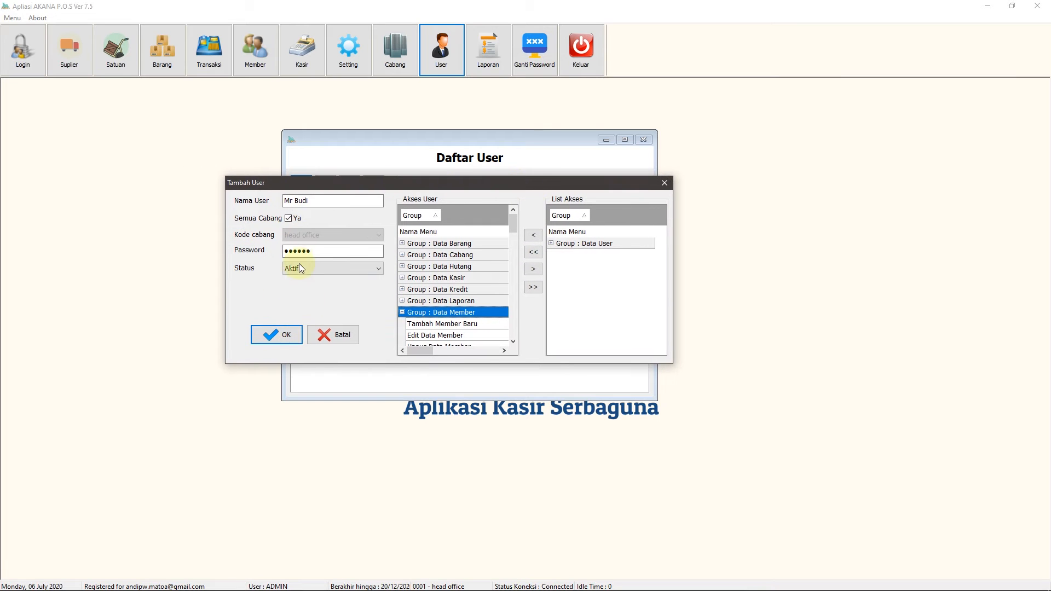
left_click(279, 342)
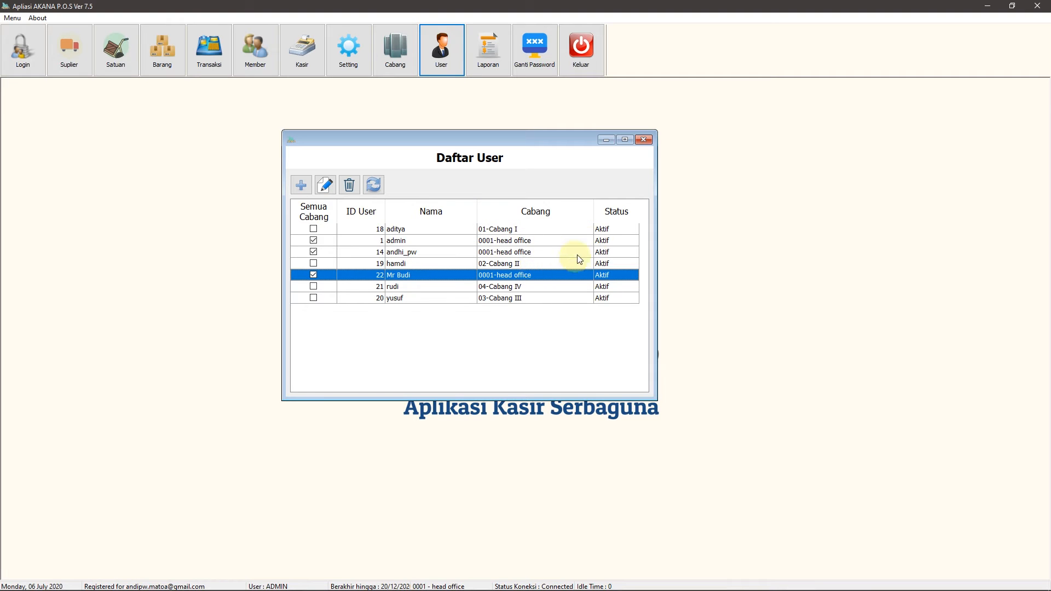
left_click_drag(533, 140, 564, 143)
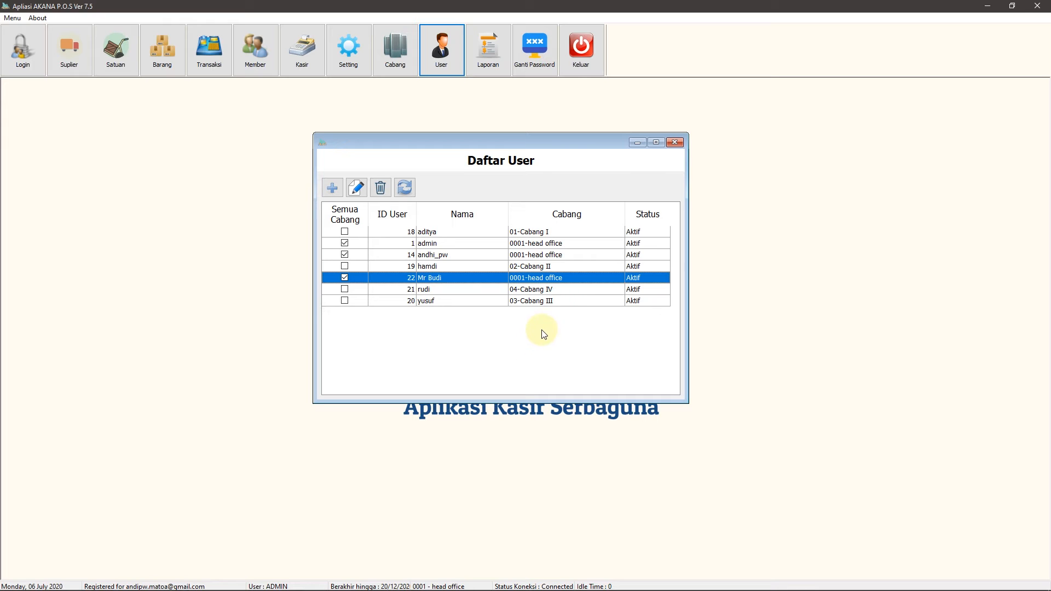
Edit user ID 22 to move the Data Kasir group out of Akses User, and save
left_click(357, 188)
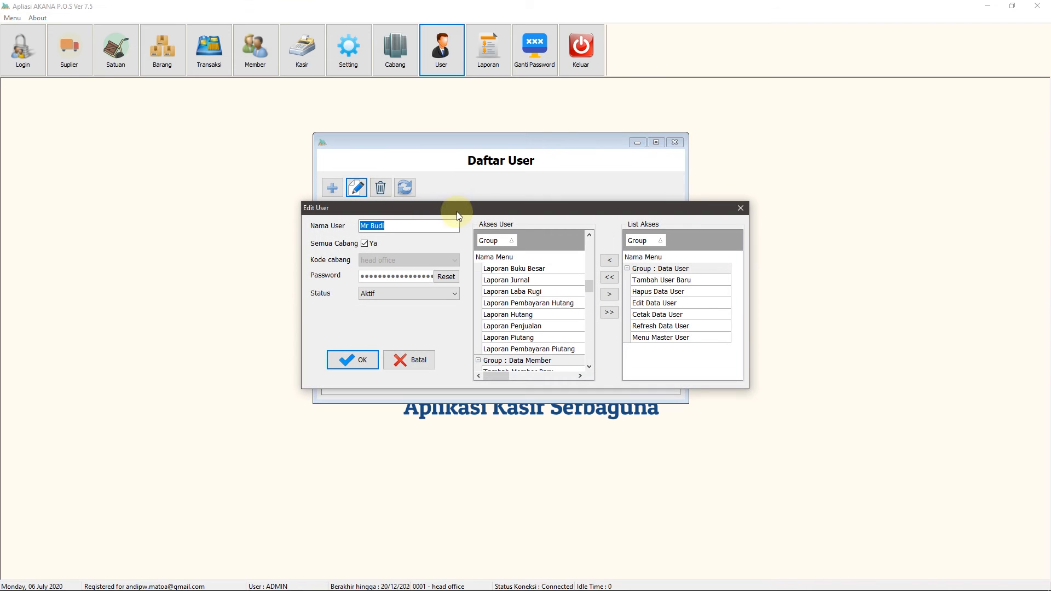
left_click_drag(464, 211, 402, 151)
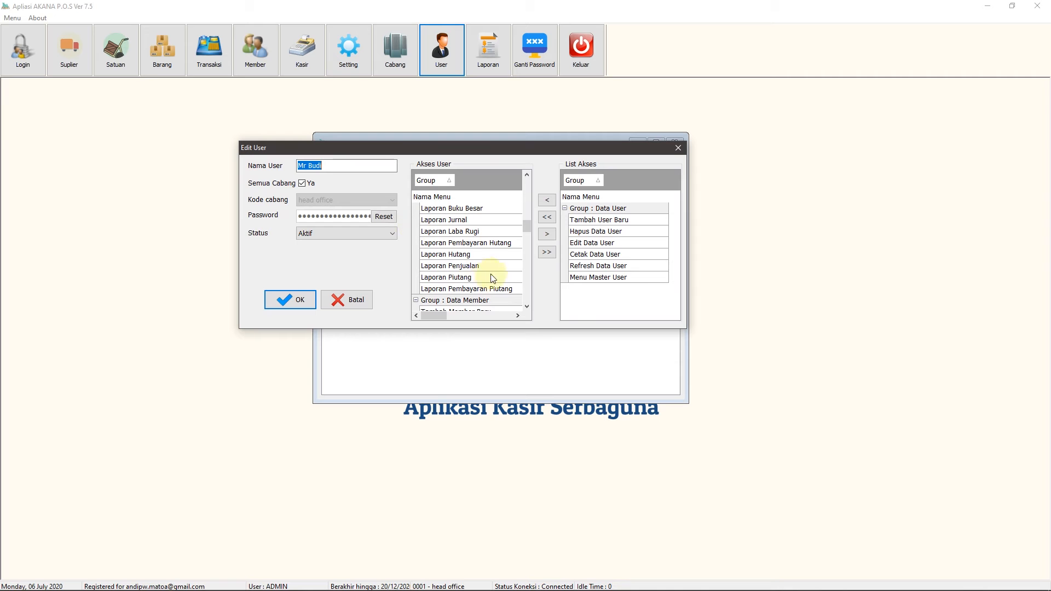
left_click_drag(527, 226, 525, 177)
left_click(416, 208)
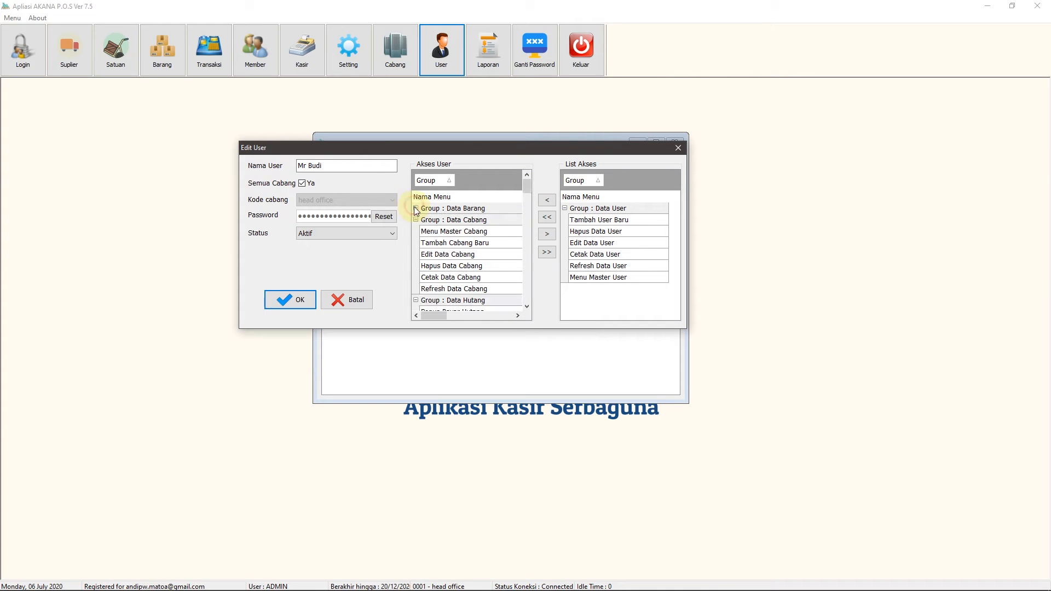
left_click(415, 219)
left_click(415, 231)
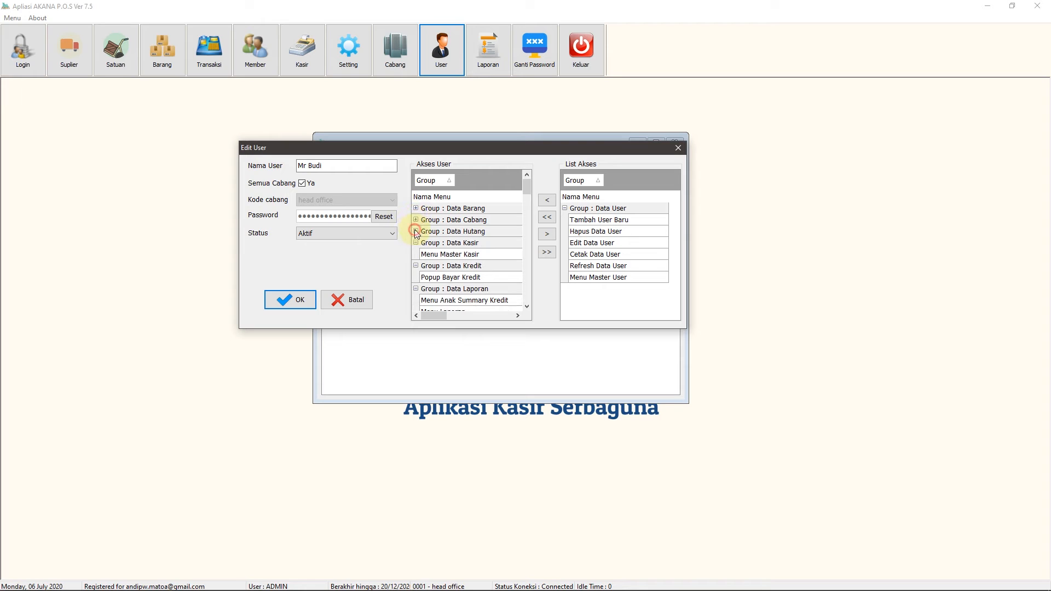
left_click(416, 243)
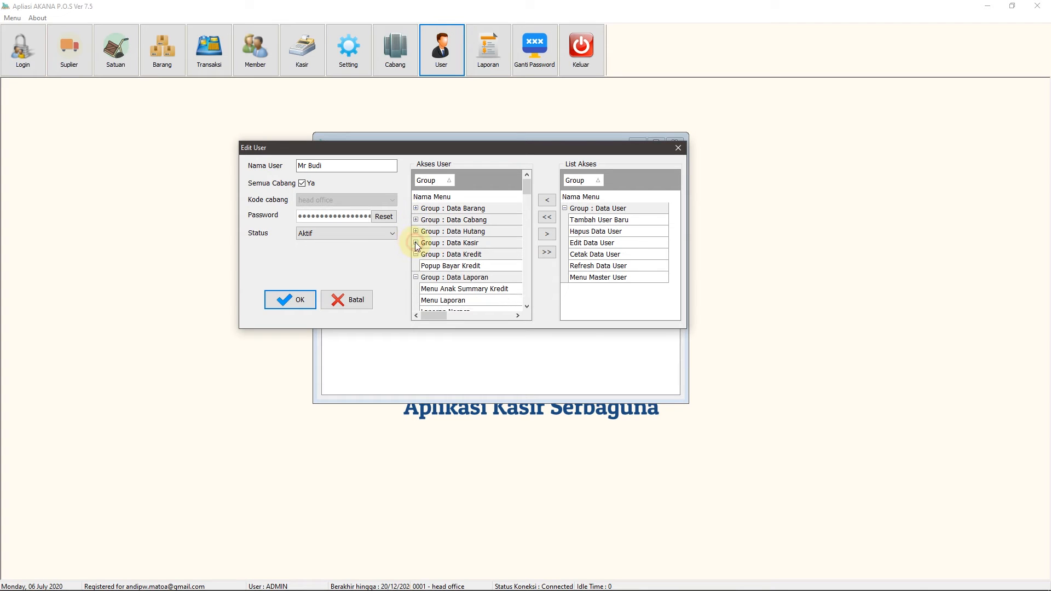
left_click(450, 243)
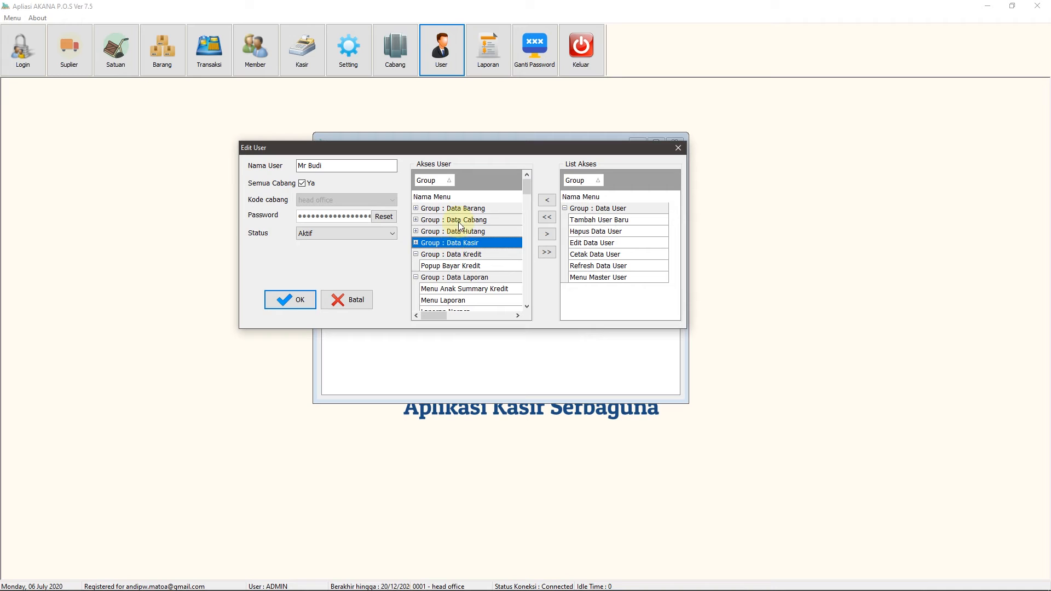
left_click(547, 236)
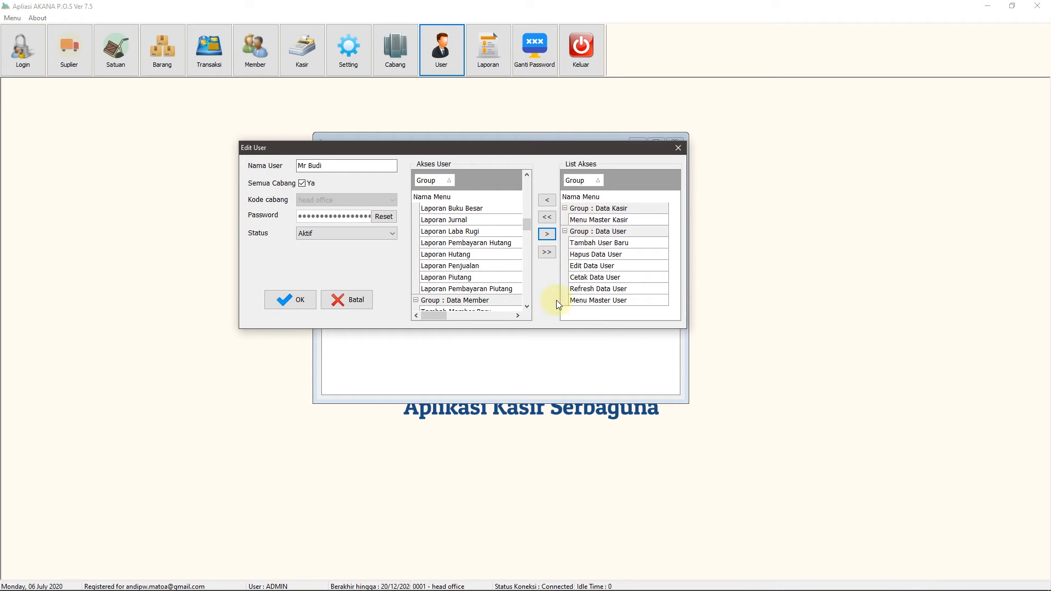
left_click(294, 303)
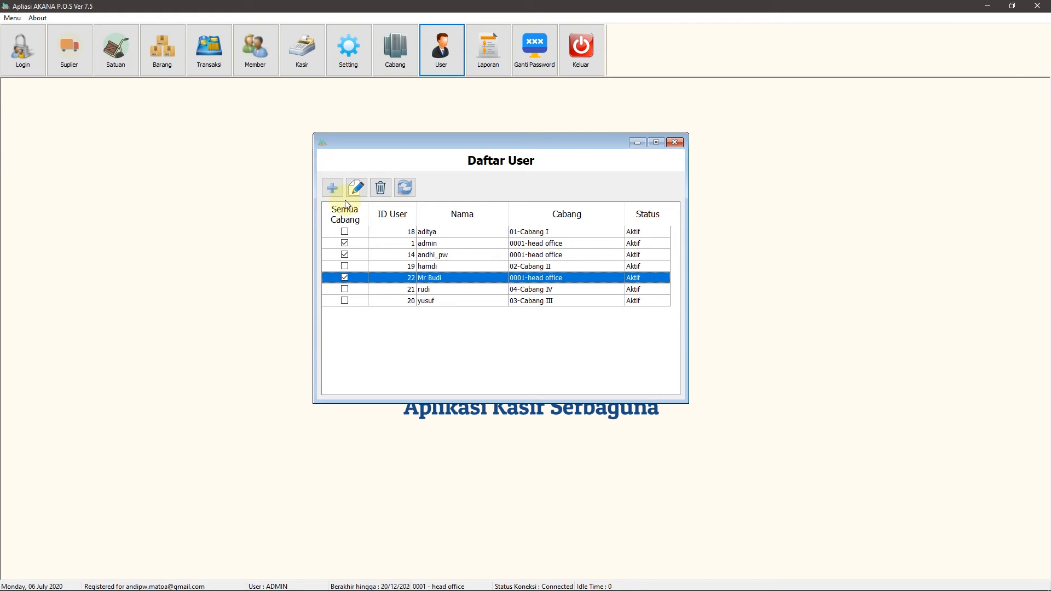
Start another new user and enter the user's name, correcting a misspelled letter
left_click(333, 188)
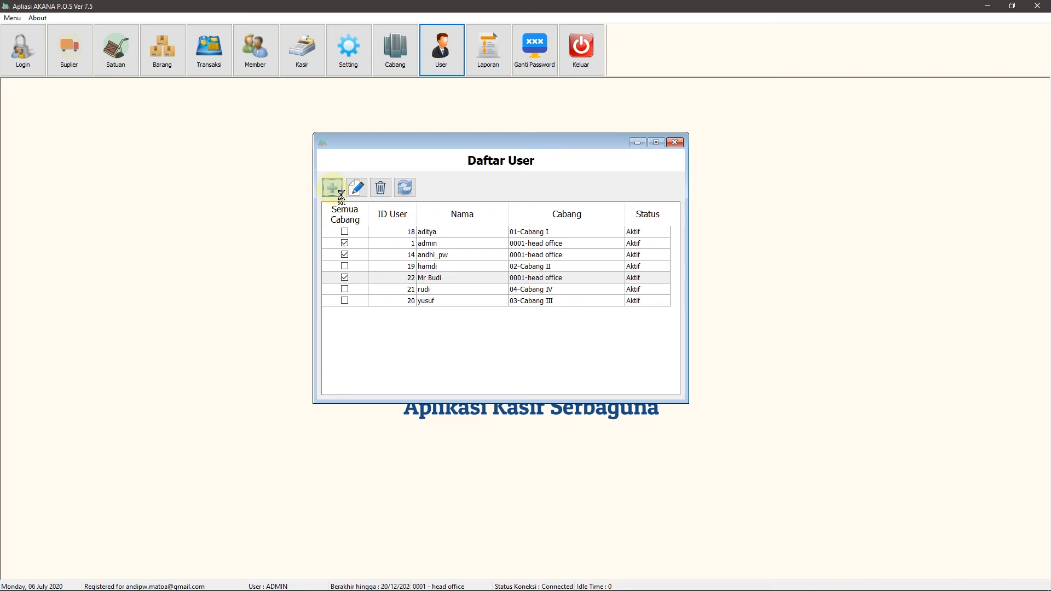
left_click_drag(468, 205, 361, 169)
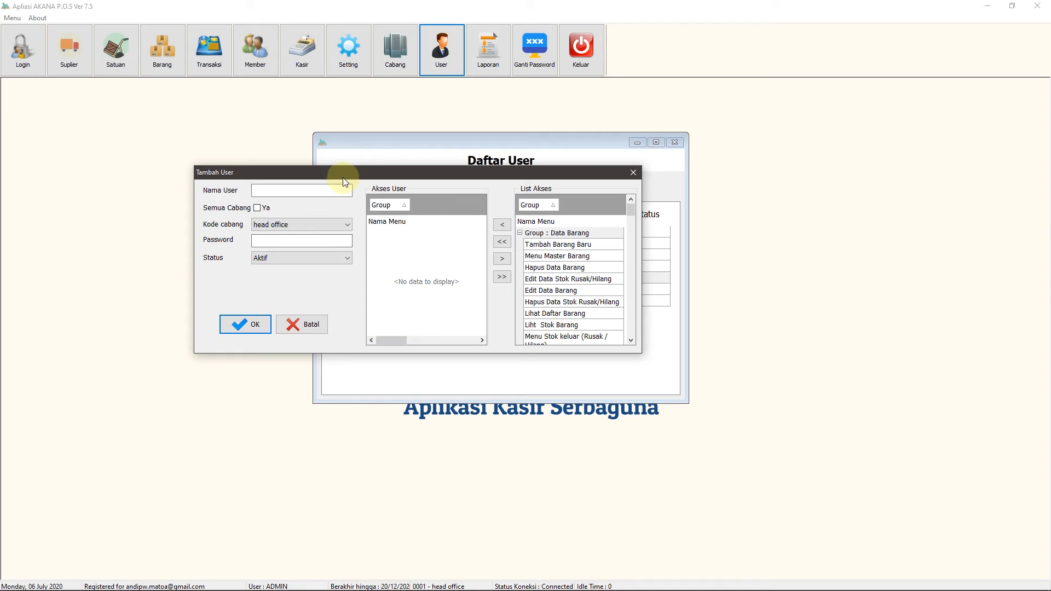
left_click_drag(345, 179, 351, 201)
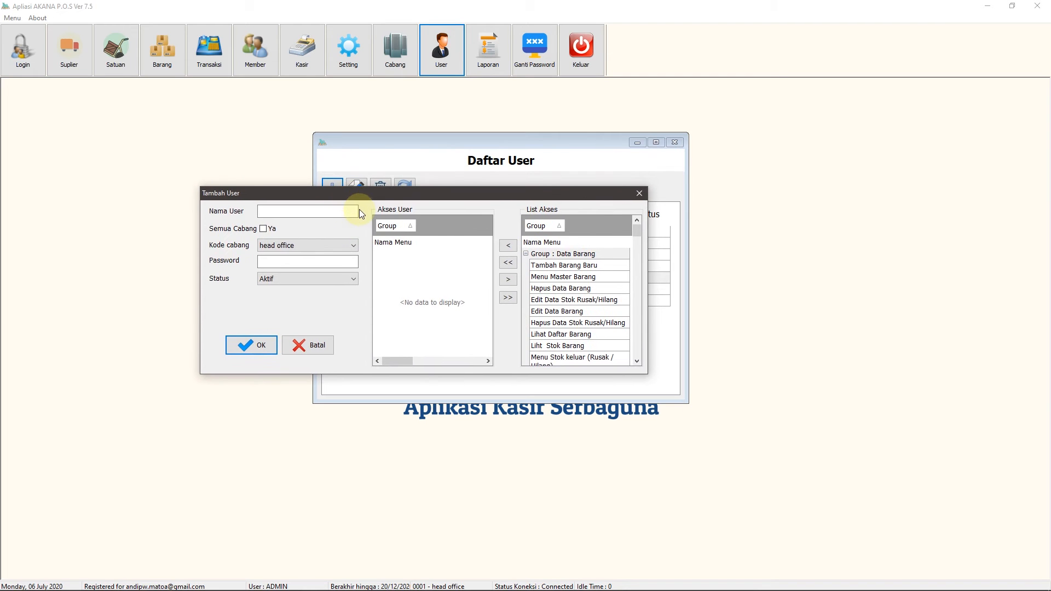
left_click_drag(359, 194, 381, 210)
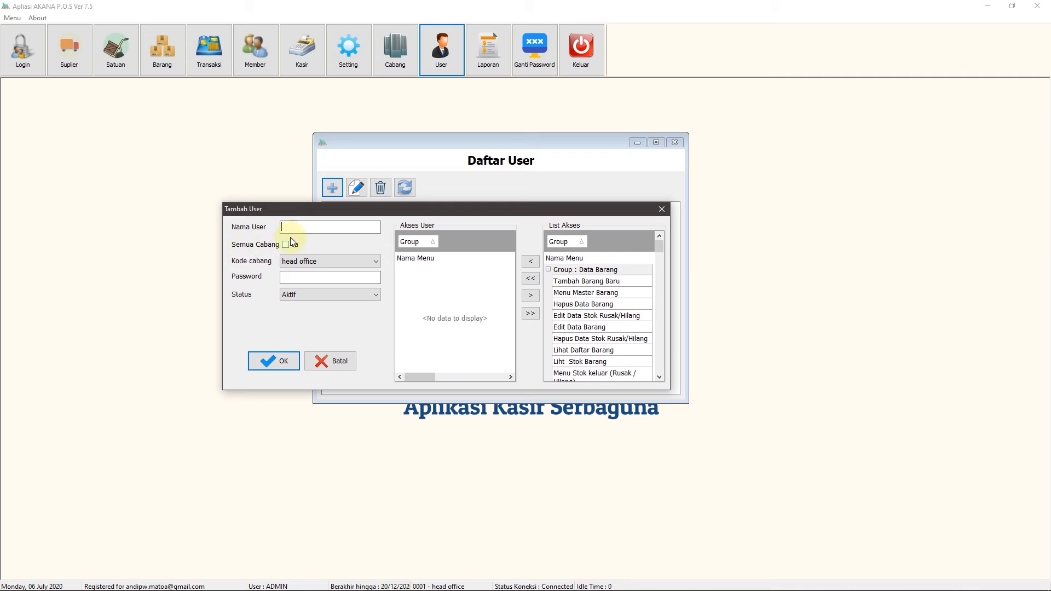
left_click(310, 228)
type("Mss Dewi")
left_click_drag(330, 208, 299, 181)
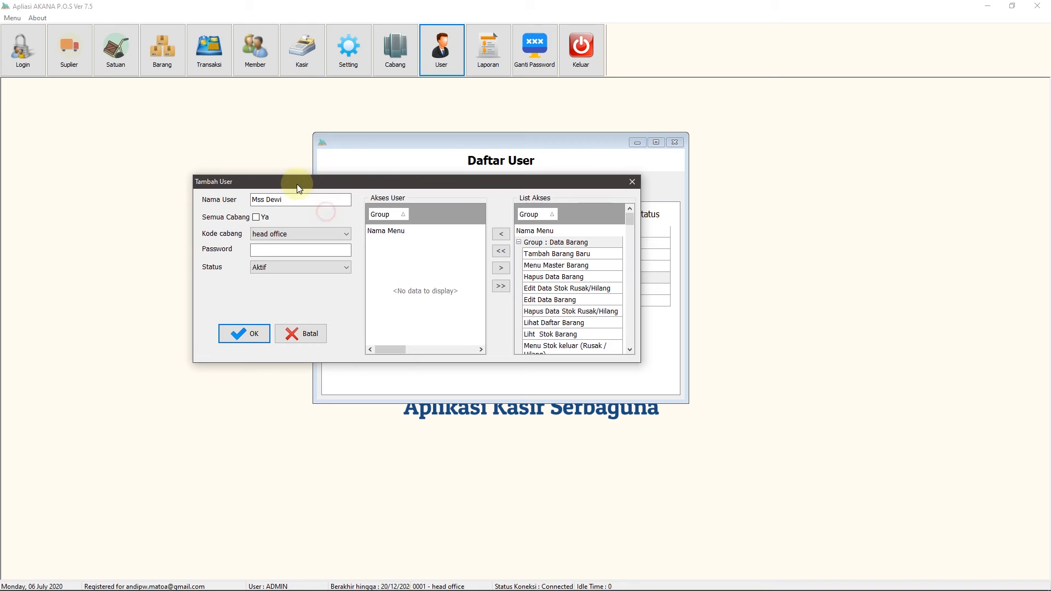
type("Dewi")
left_click(266, 198)
key("BackSpace")
key("BackSpace")
type("is")
left_click_drag(307, 181, 322, 196)
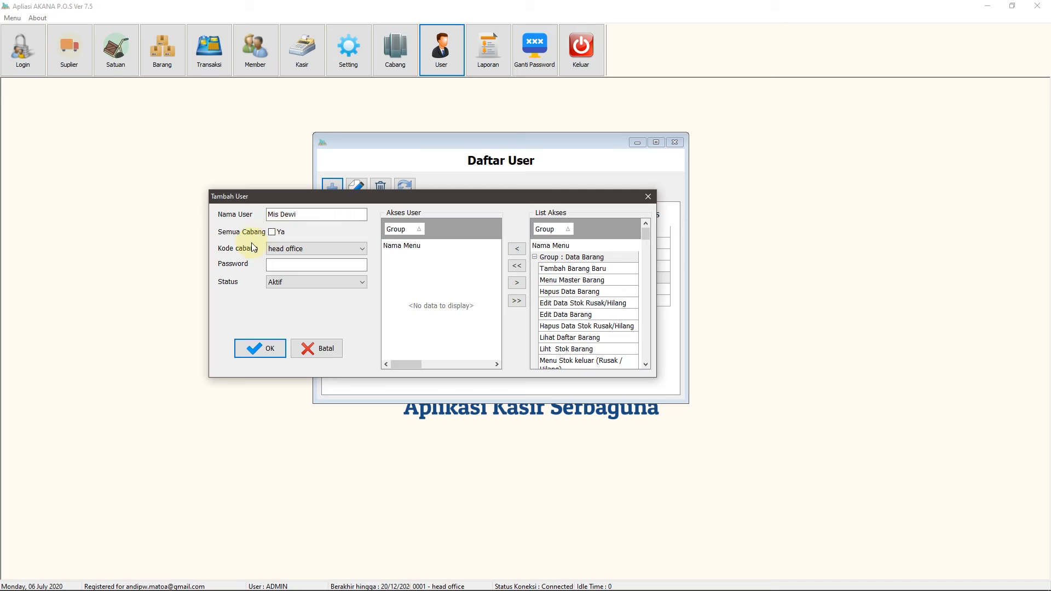
Assign the user to branch 03-Cabang III and enter a six-character password
left_click(361, 249)
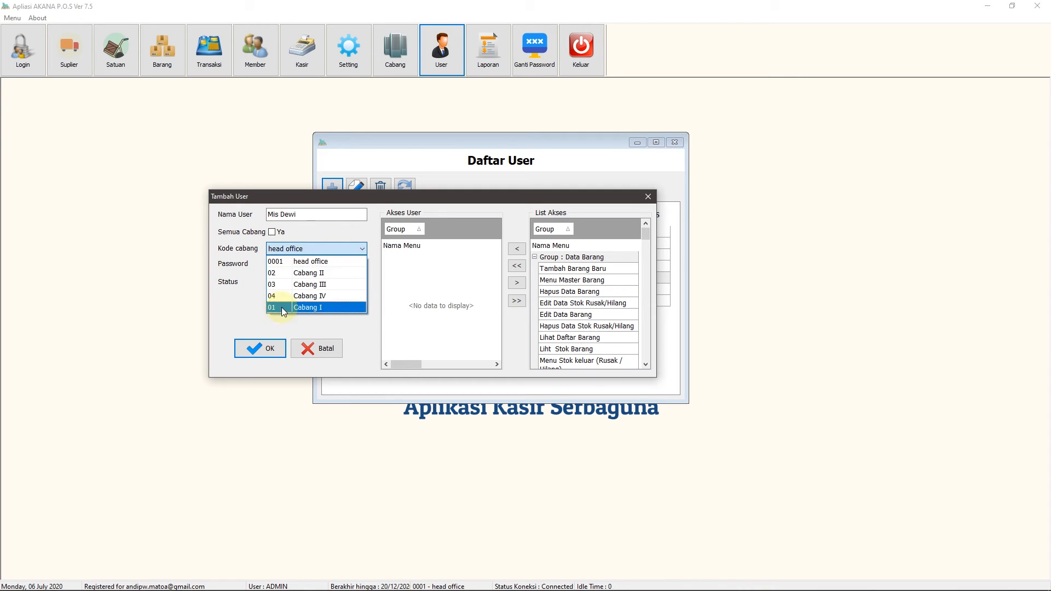
left_click(308, 286)
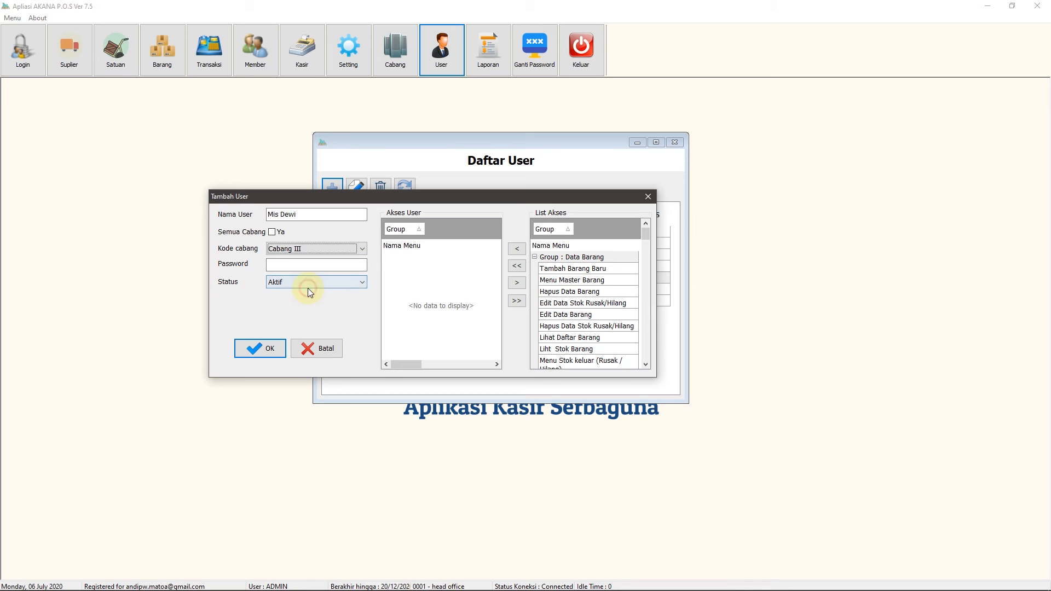
left_click(283, 266)
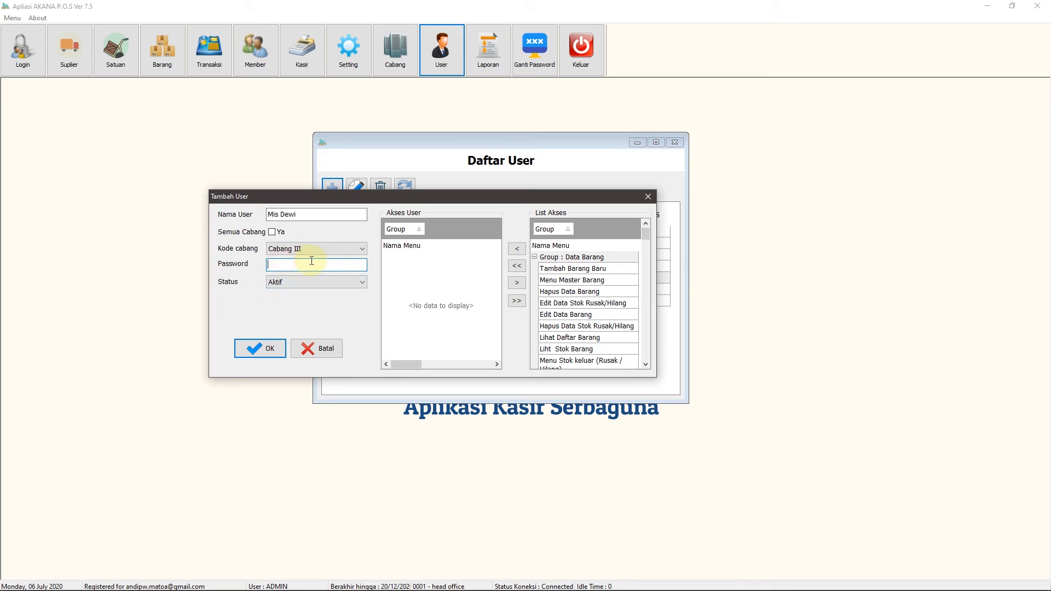
type("123456")
Grant only the Data Kasir group with '<' and save the user as ID 23
left_click_drag(380, 195, 426, 205)
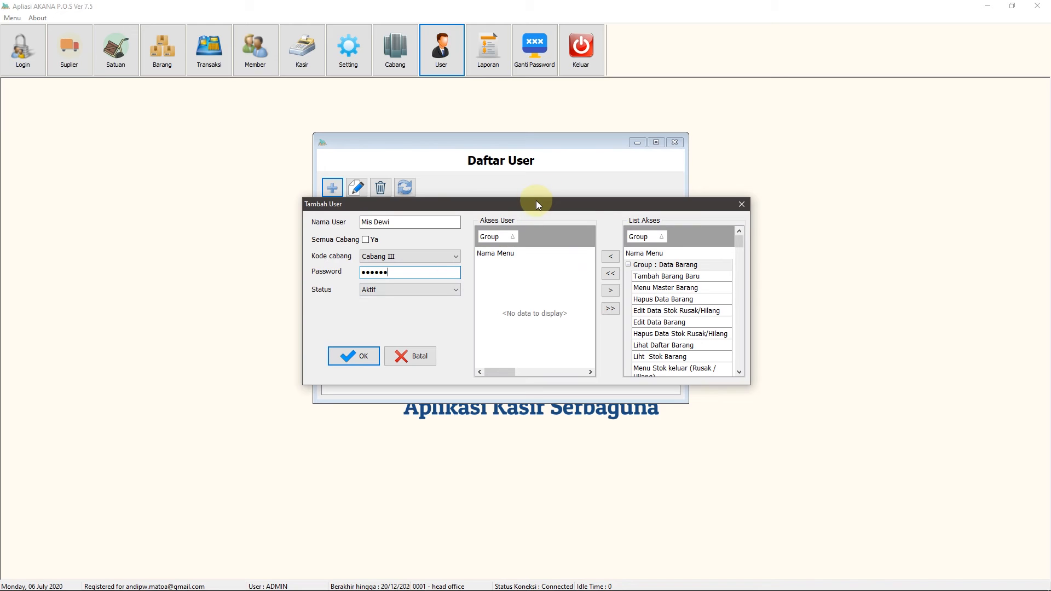
left_click_drag(537, 201, 384, 207)
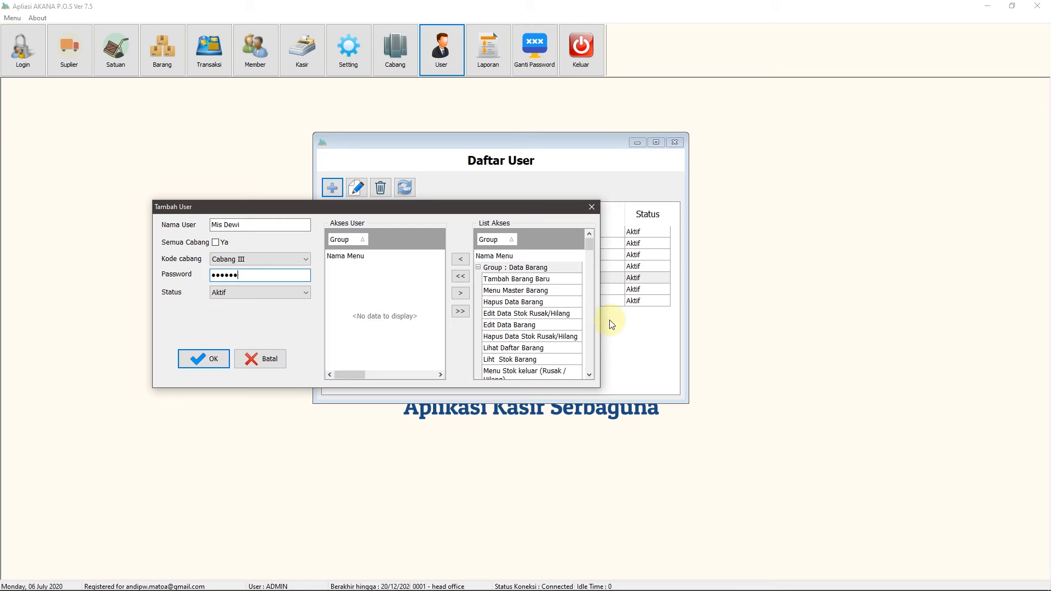
left_click(479, 268)
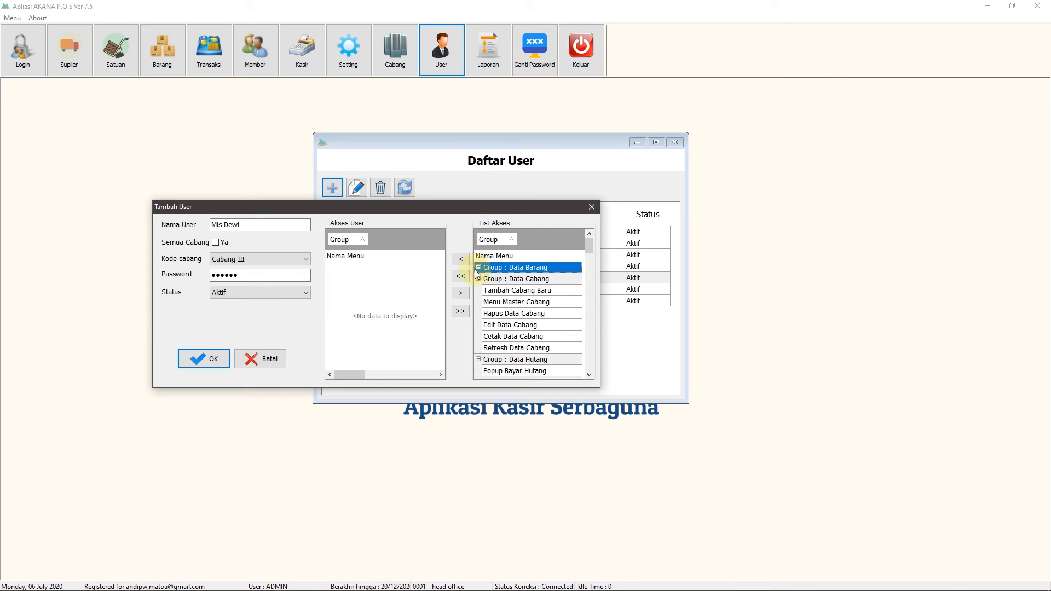
left_click(478, 279)
left_click(478, 291)
left_click(478, 301)
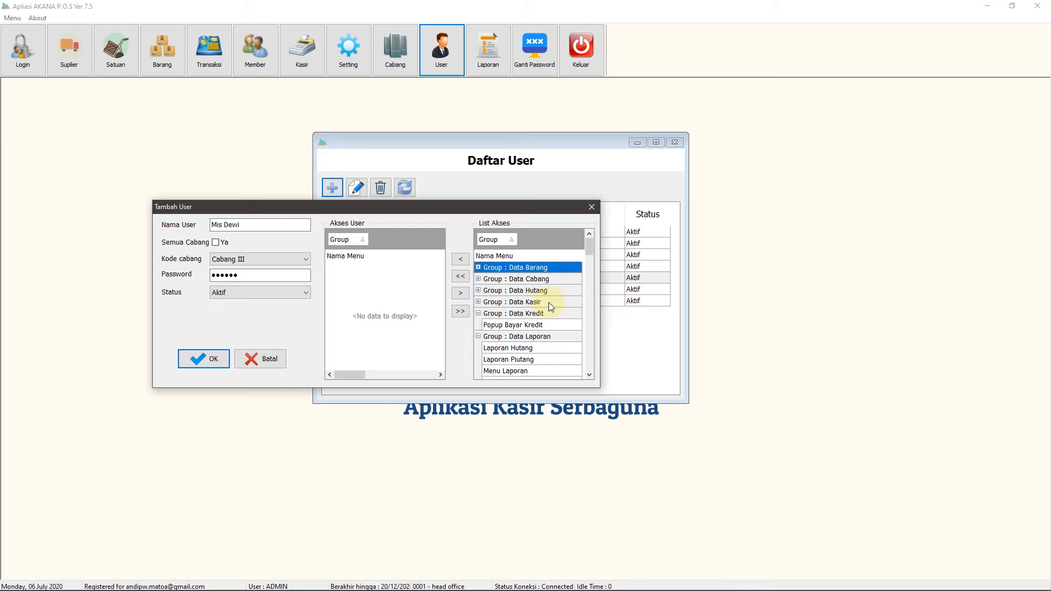
left_click(530, 302)
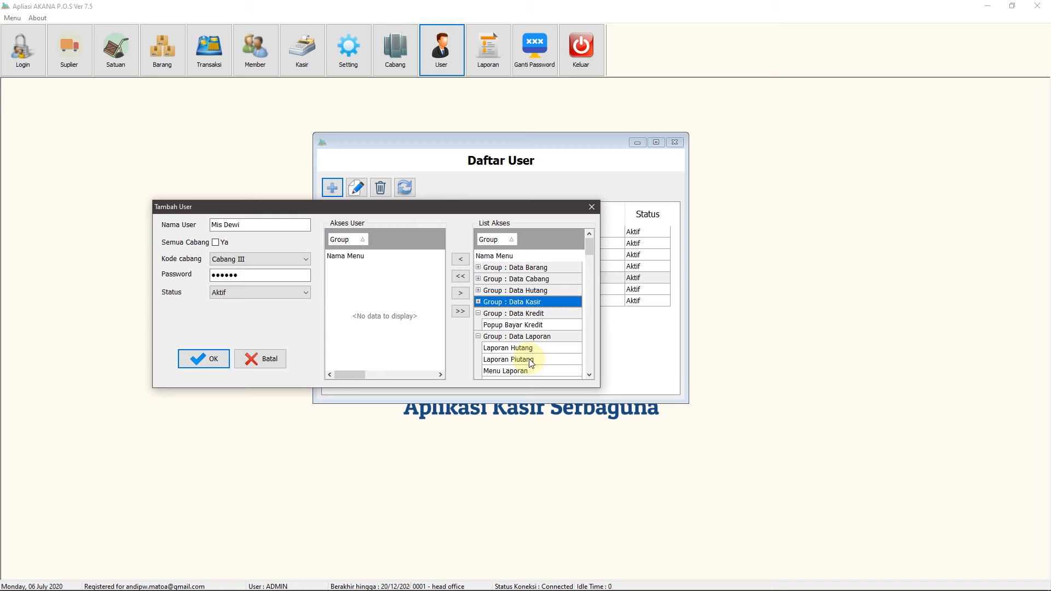
left_click(463, 258)
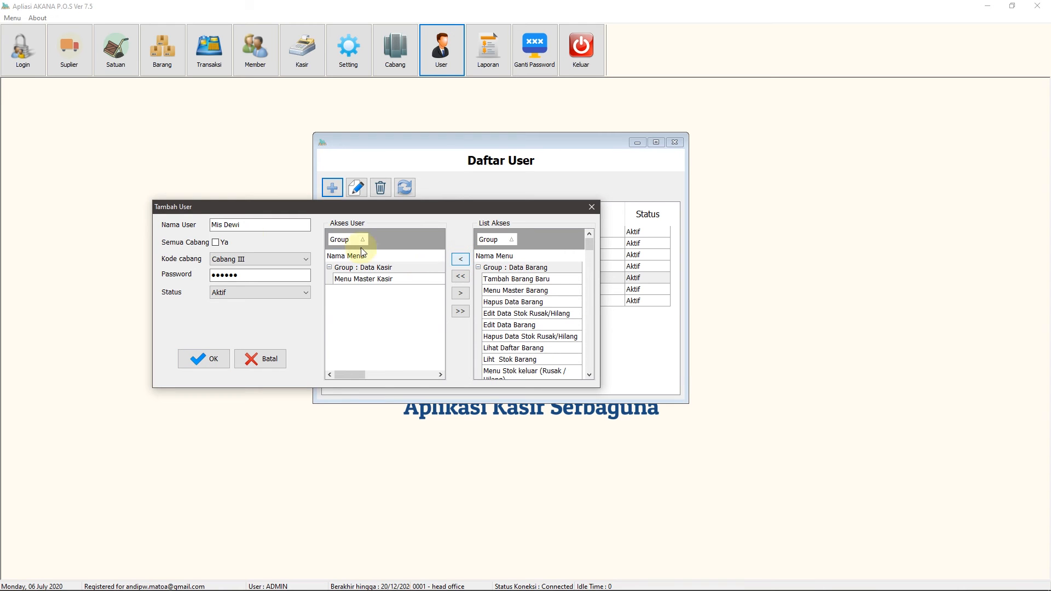
left_click(212, 362)
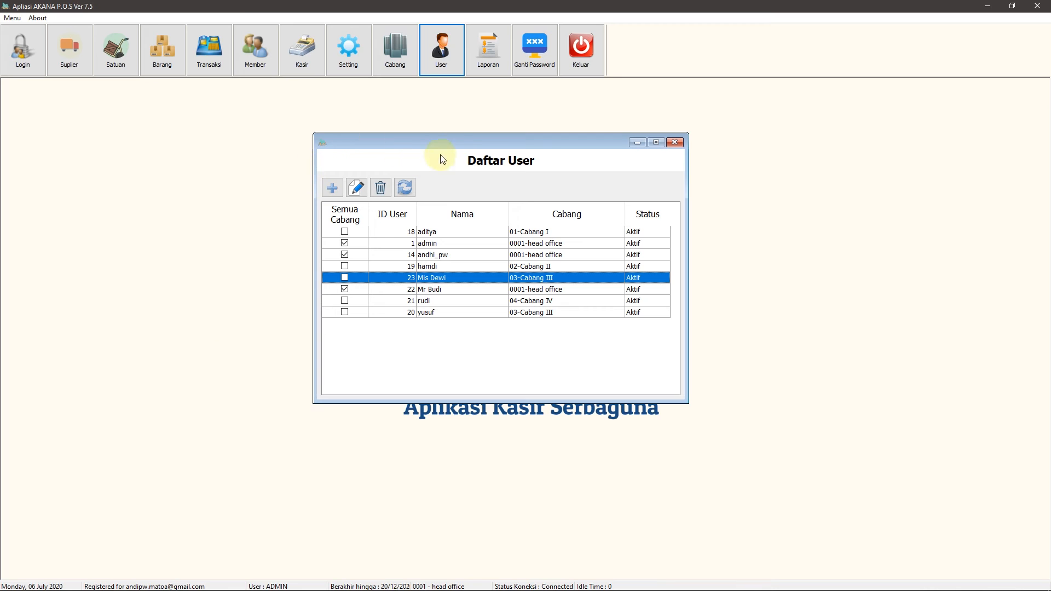
left_click_drag(455, 142, 473, 133)
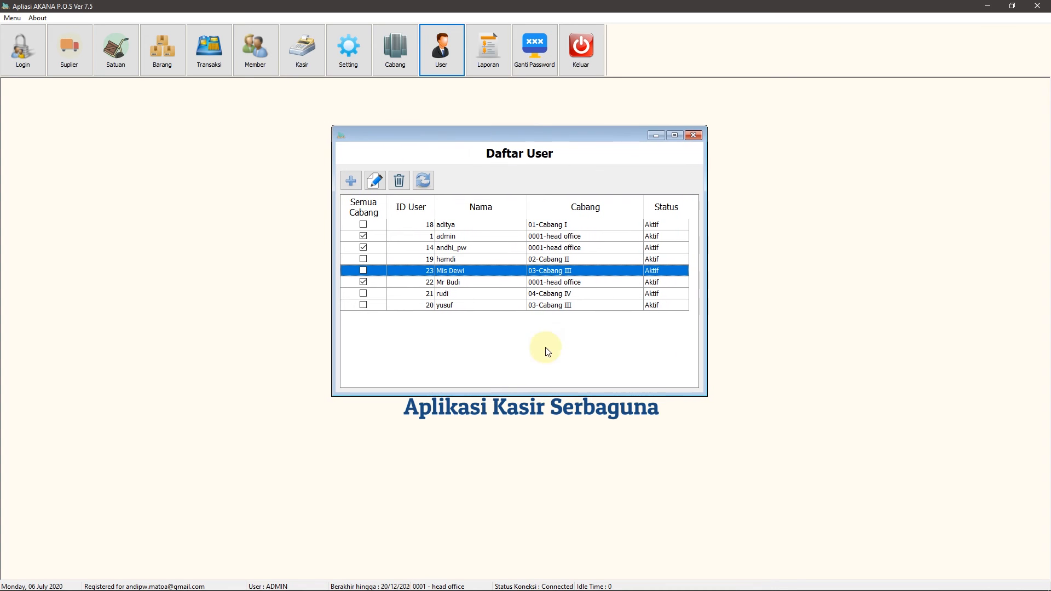
Close the user list and log out to bring up the login form
left_click(695, 135)
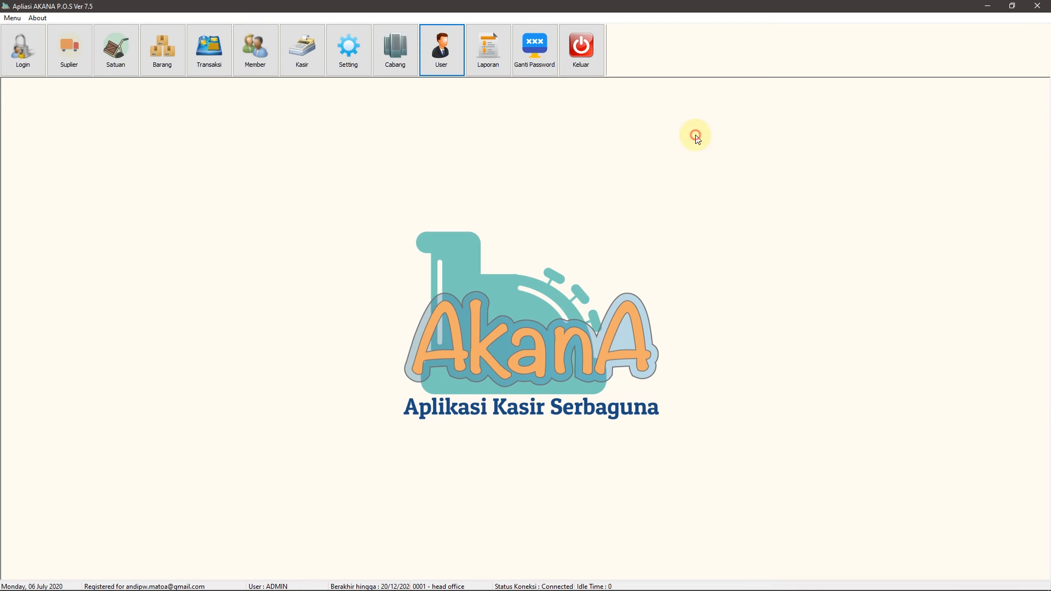
left_click(18, 54)
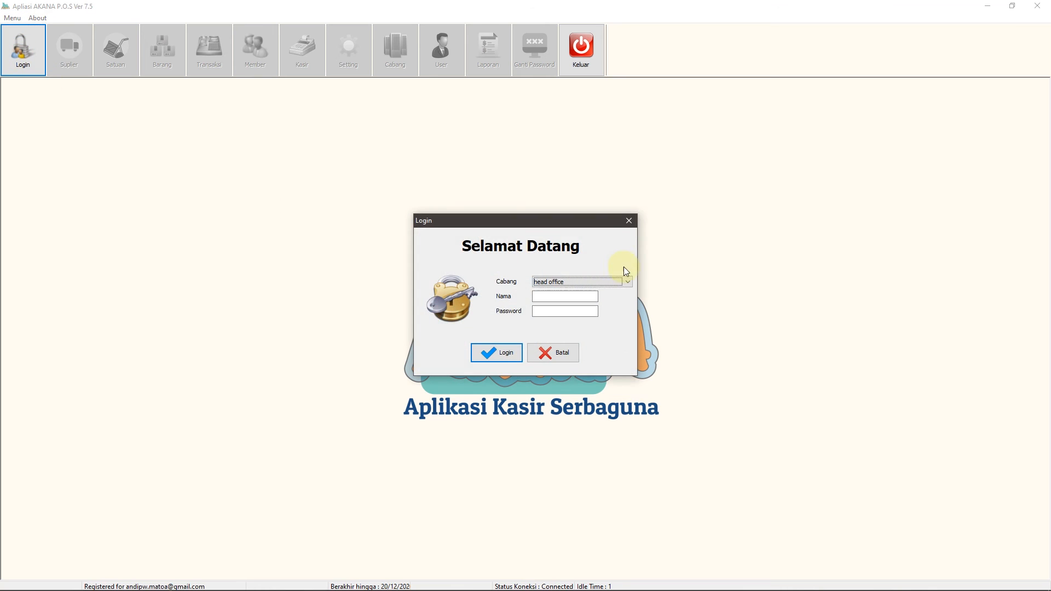
left_click_drag(583, 219, 482, 204)
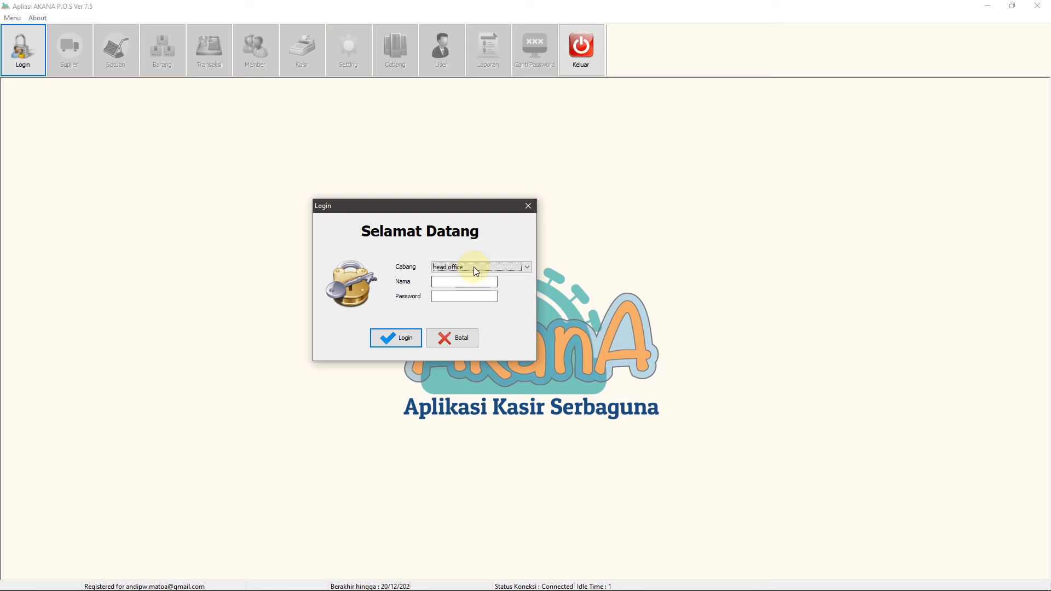
Log in to head office as the new head-office user with their password, then log out again
left_click(470, 271)
left_click(484, 272)
left_click(484, 269)
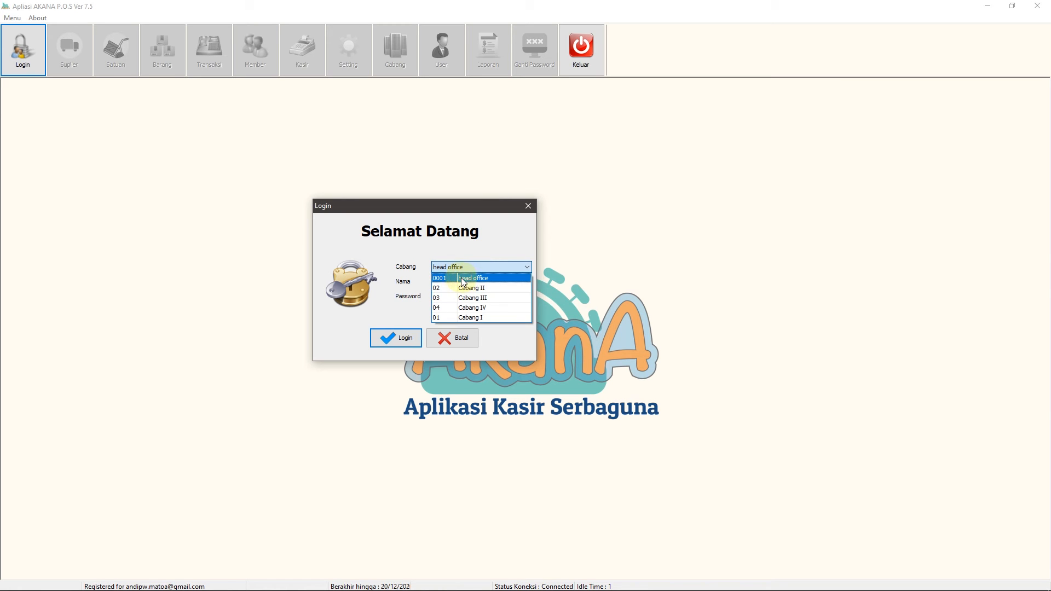
left_click(468, 278)
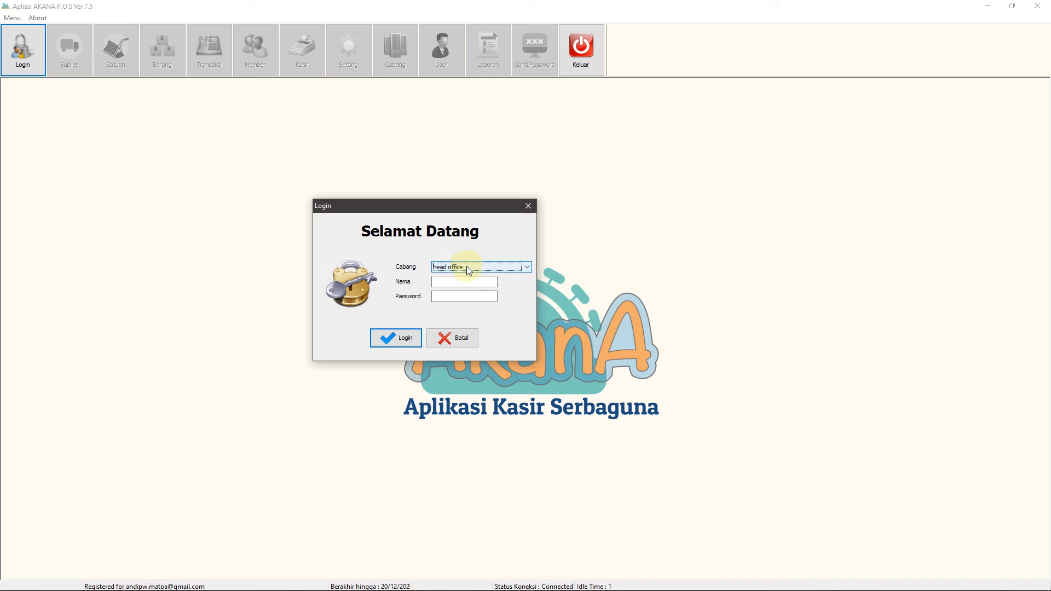
left_click(447, 283)
type("Mr Budi")
key("Tab")
type("123456")
left_click(395, 339)
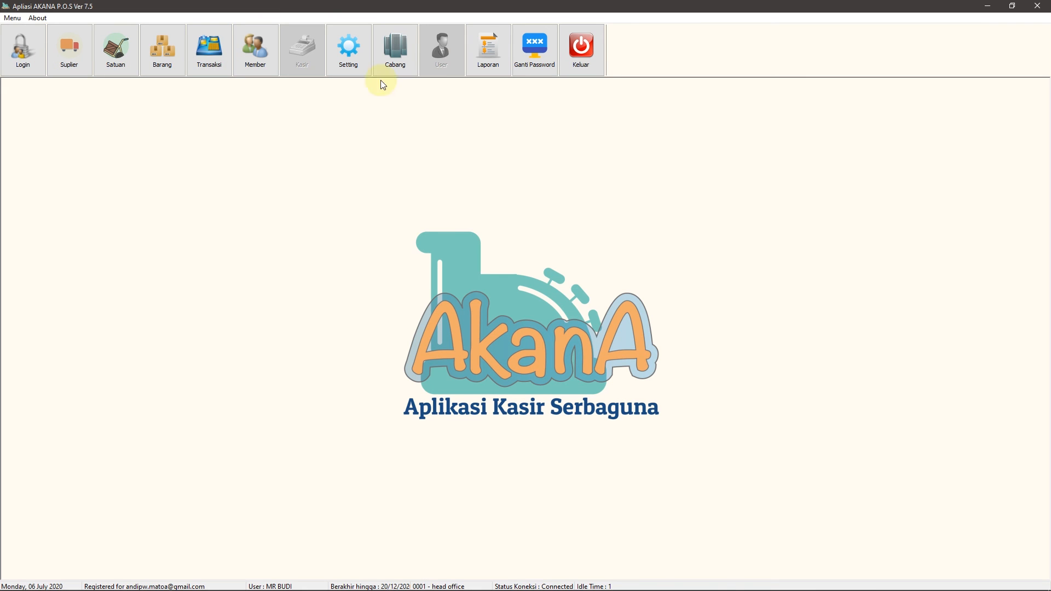
left_click(18, 55)
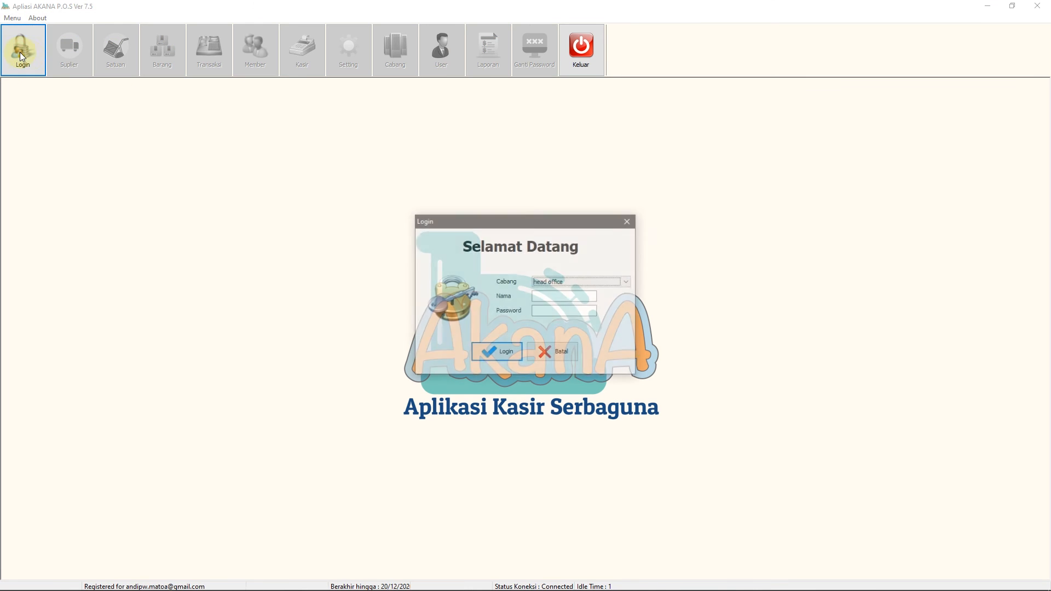
Reopen the login form with the Cabang branch left at head office
left_click_drag(571, 222, 477, 201)
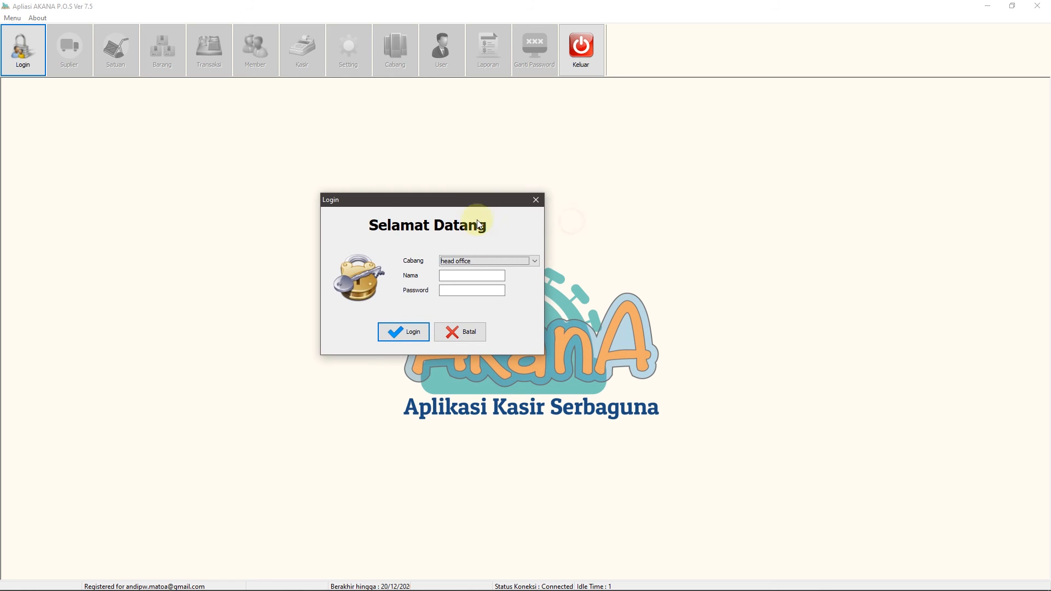
left_click(482, 262)
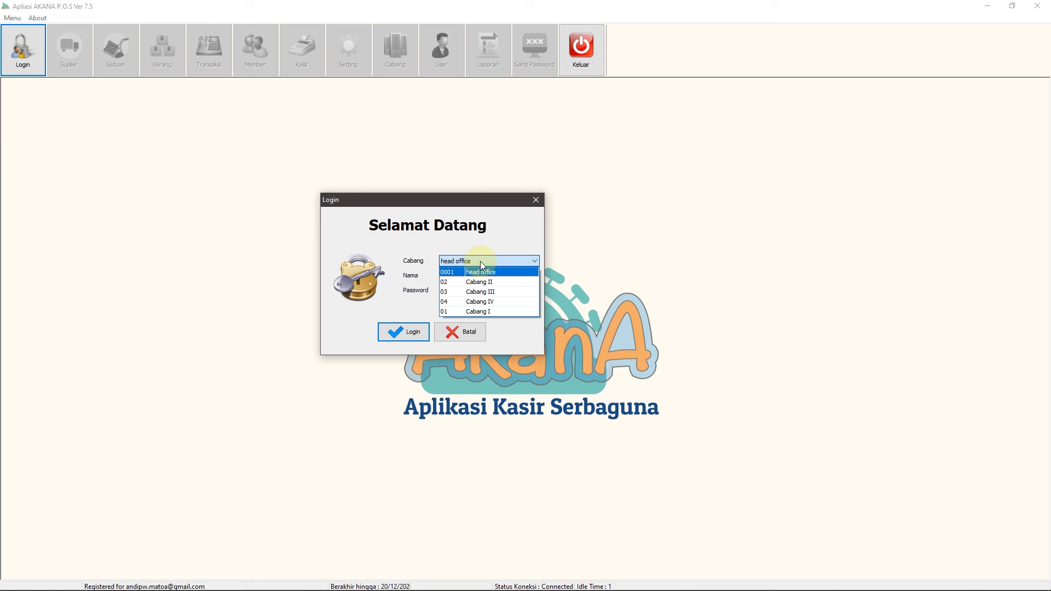
left_click(491, 285)
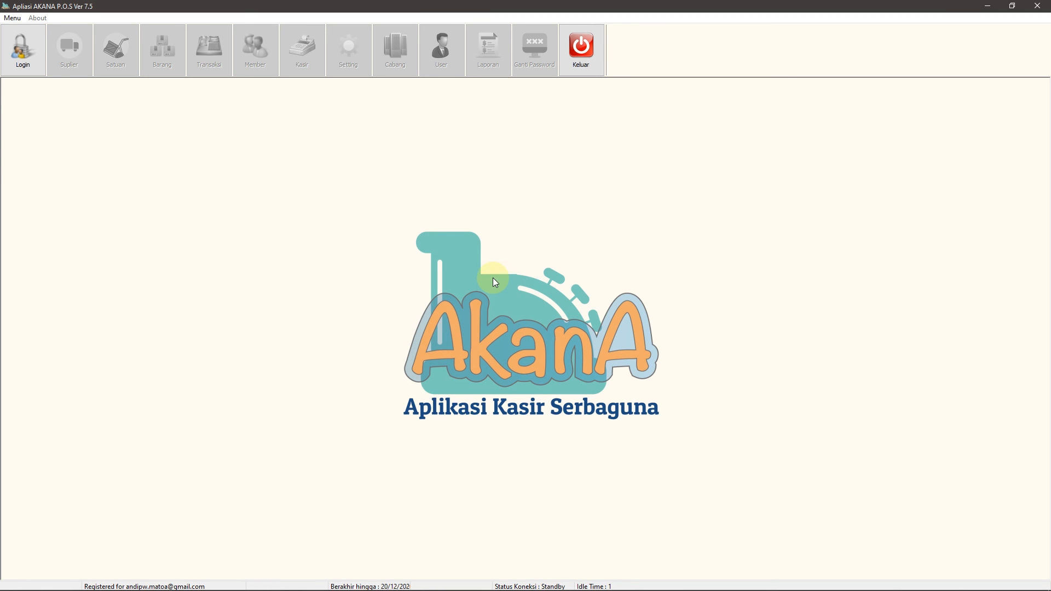
left_click(21, 41)
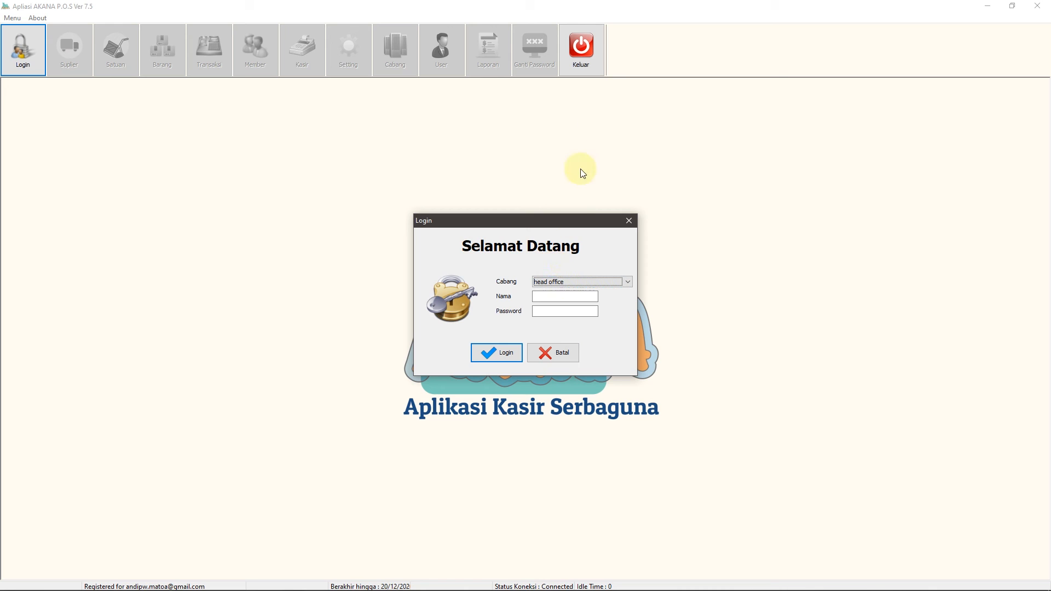
left_click_drag(563, 221, 454, 161)
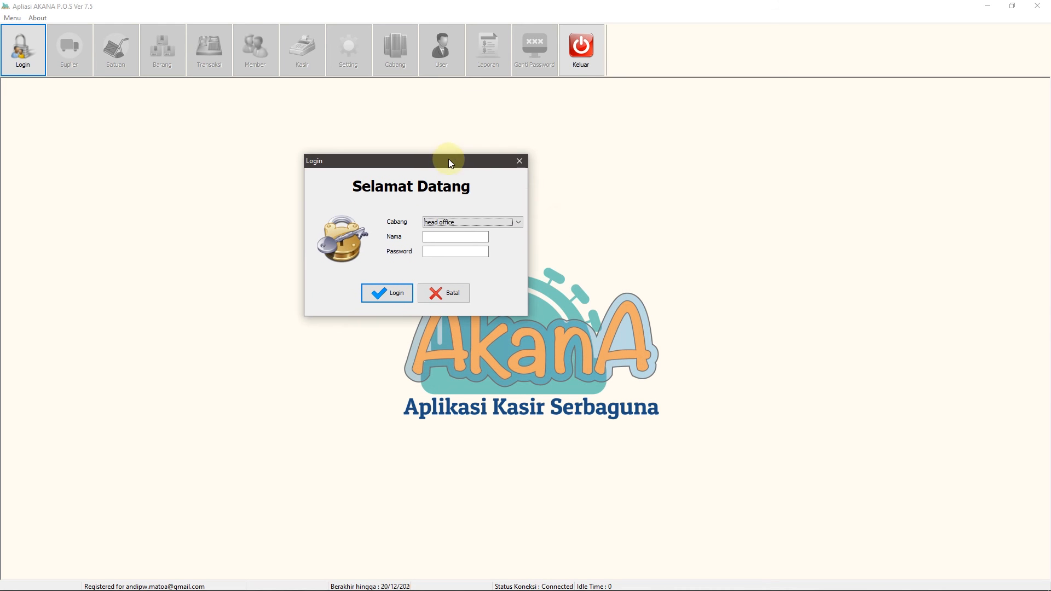
Try logging in to head office as the branch-III user, then dismiss the not-permitted warning
left_click(430, 235)
type("Mis Dewi")
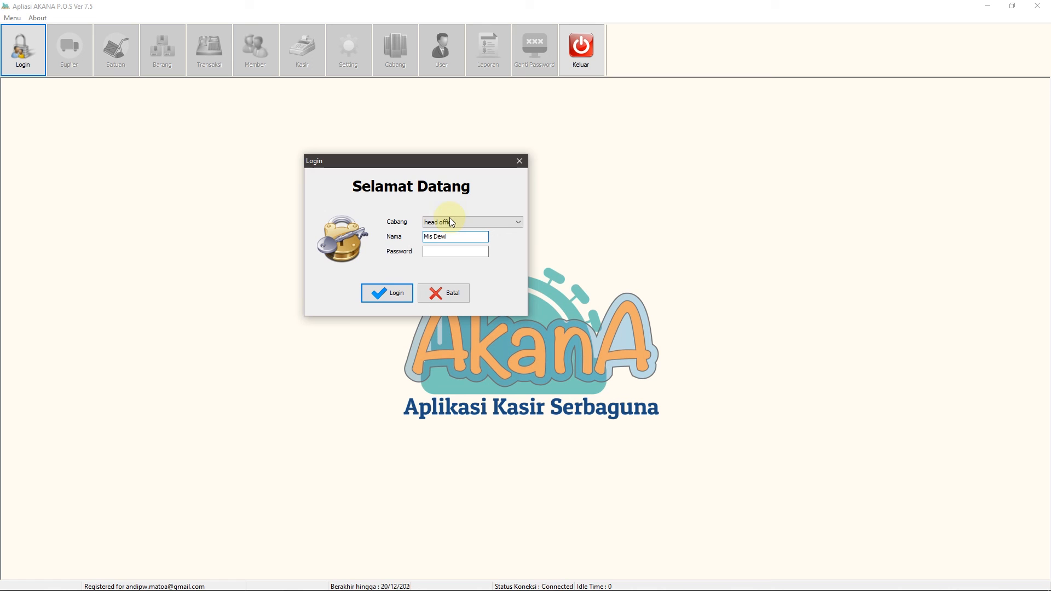
left_click(470, 251)
type("123456")
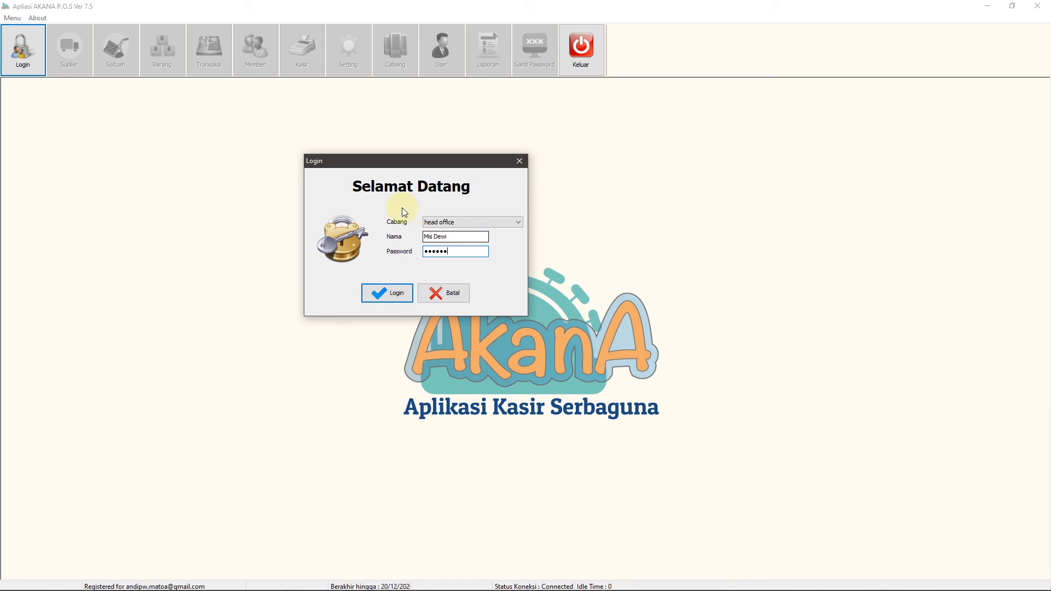
left_click(392, 296)
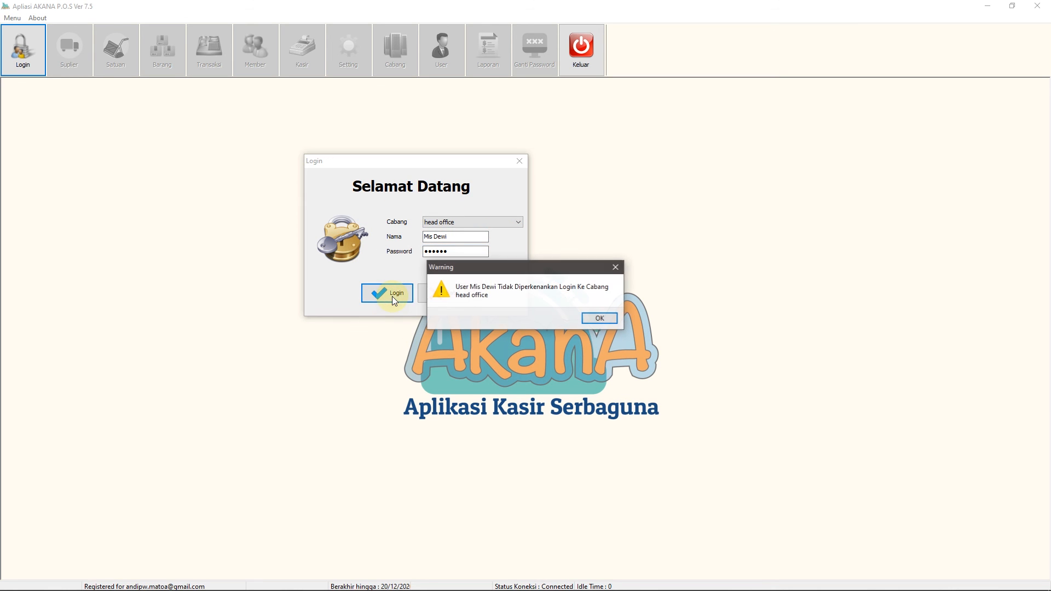
left_click_drag(505, 277, 438, 324)
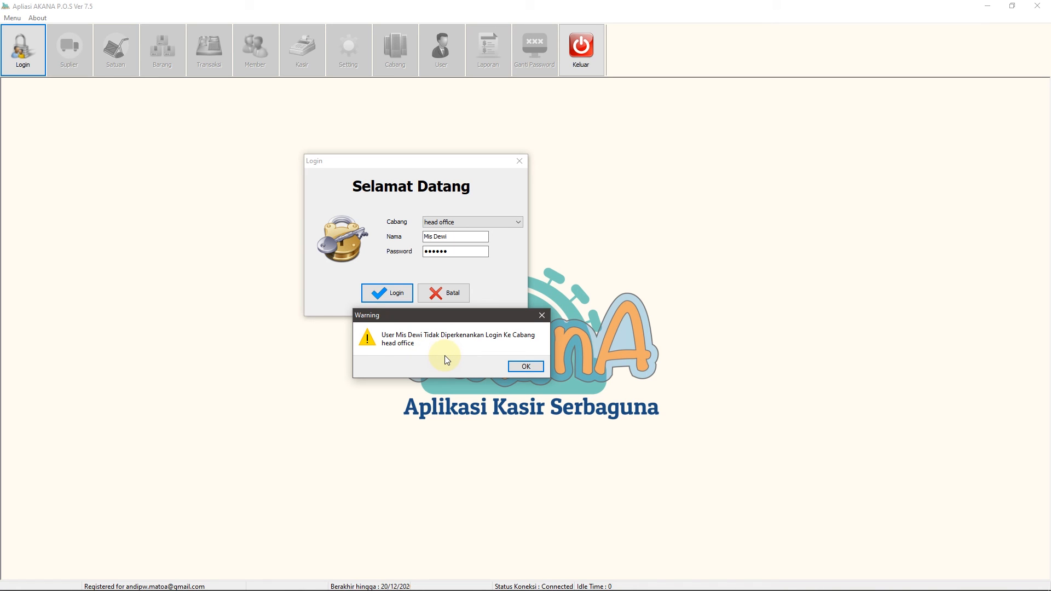
left_click(525, 367)
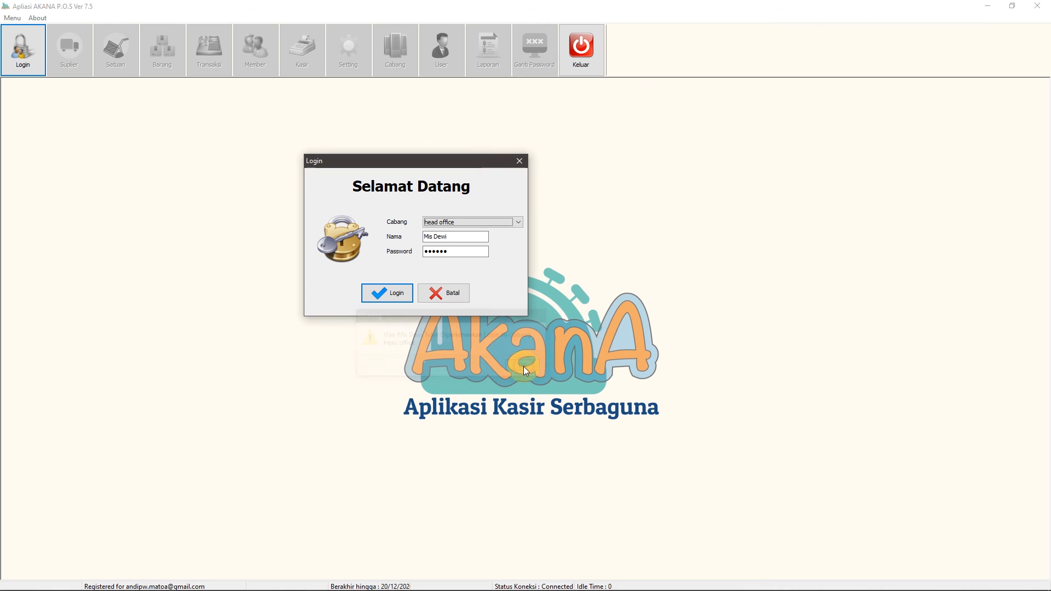
Log in as the branch-III user with Cabang III selected, then log out to the login form
left_click(508, 222)
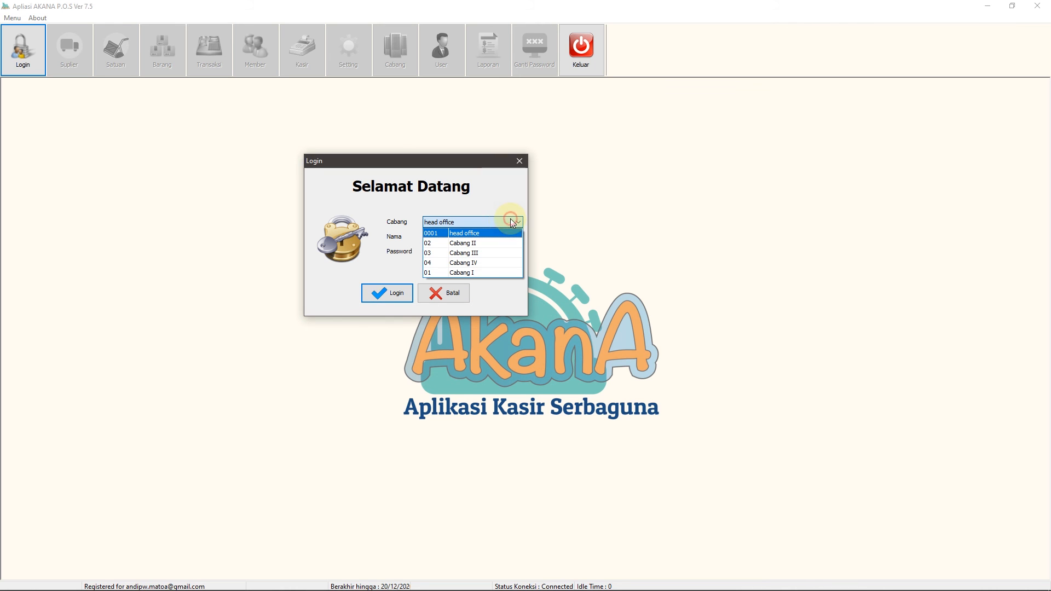
left_click(470, 248)
left_click(390, 293)
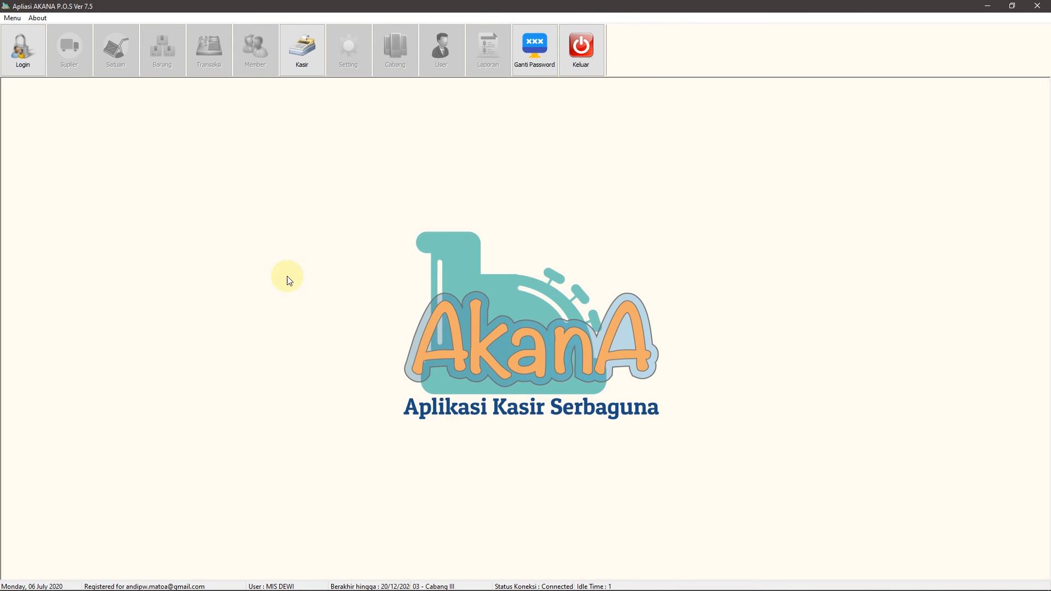
left_click(16, 46)
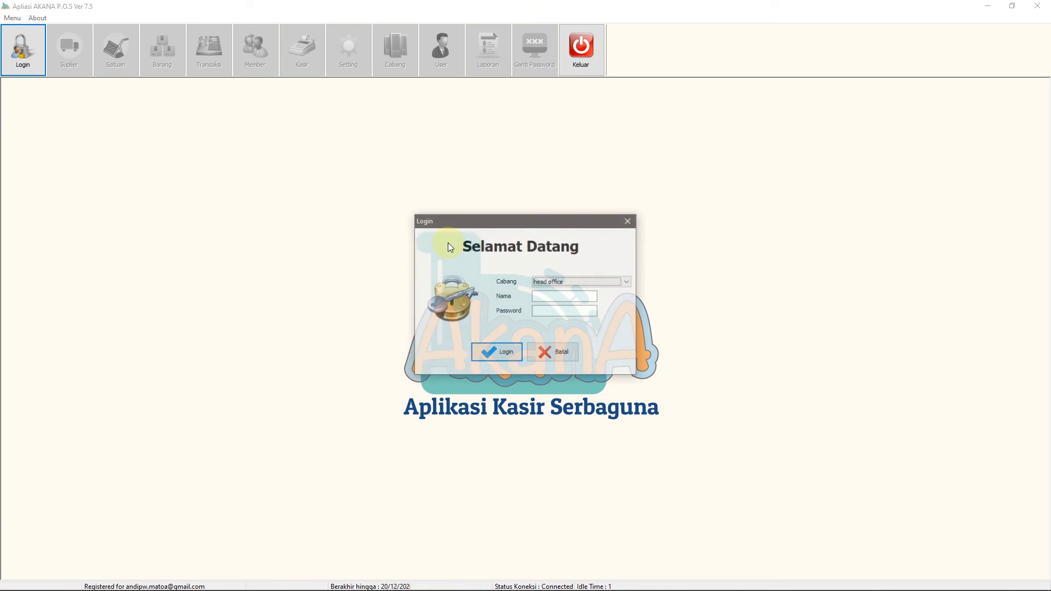
Log in as the admin user with the administrator password
left_click_drag(533, 224, 457, 173)
left_click(470, 247)
type("admin")
key("Tab")
type("admin")
key("Return")
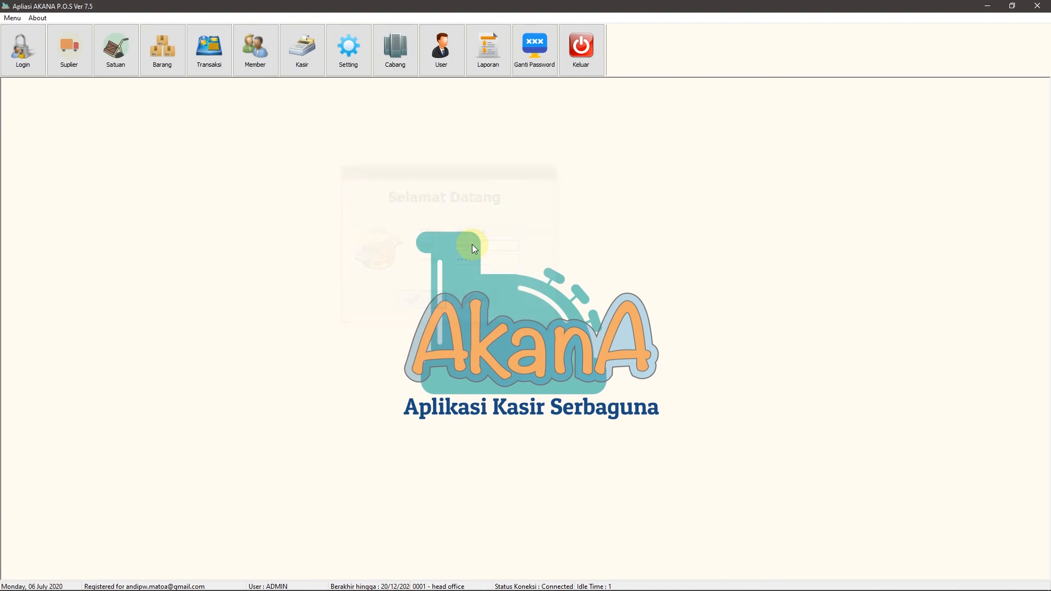
Open the Daftar User list, move it toward the centre, and select the head-office user
left_click(450, 52)
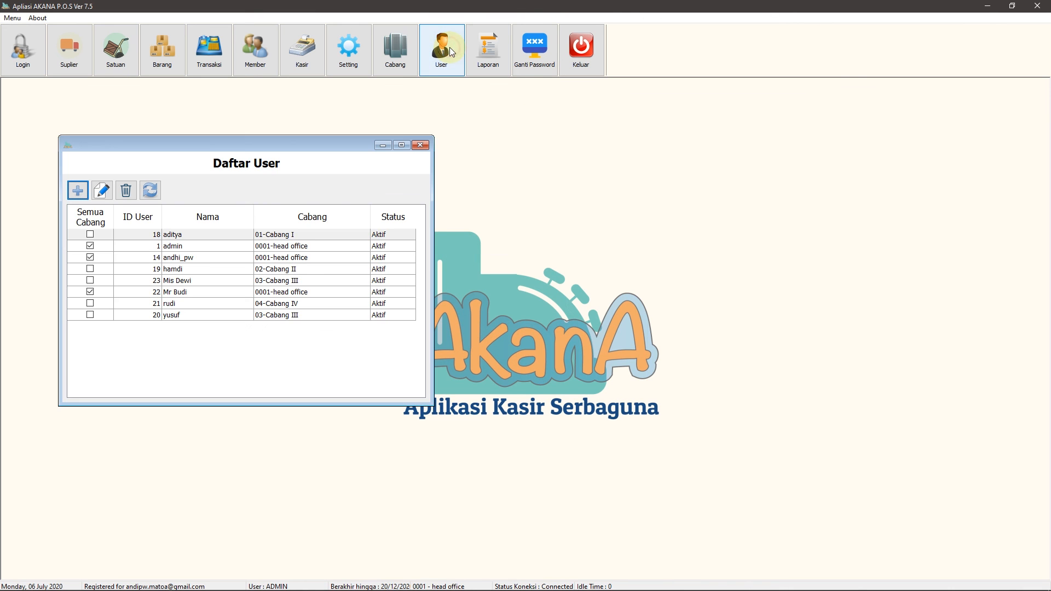
left_click_drag(295, 142, 601, 106)
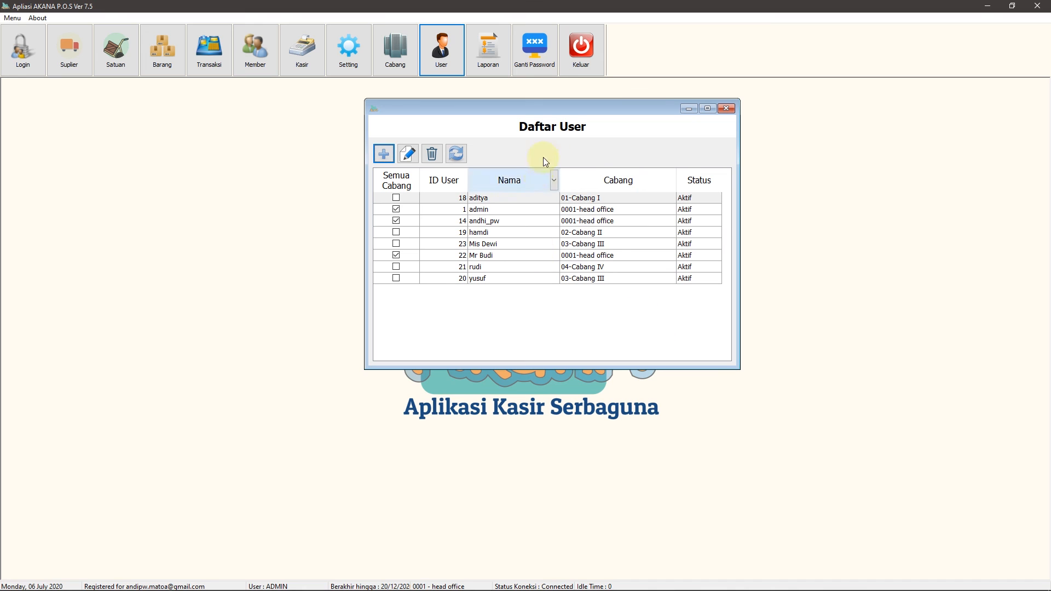
left_click_drag(566, 109, 455, 147)
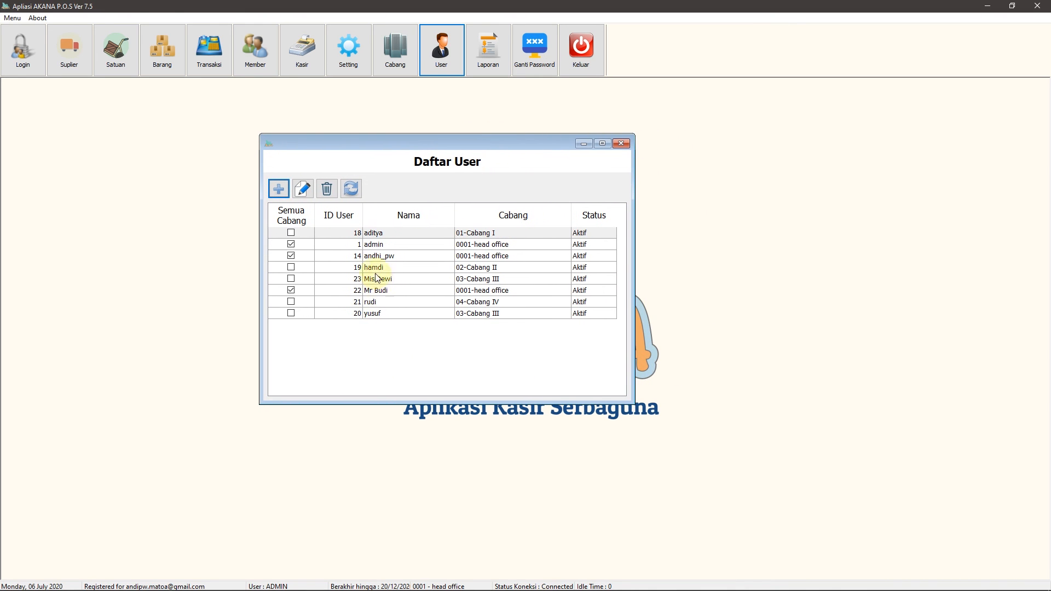
left_click(386, 292)
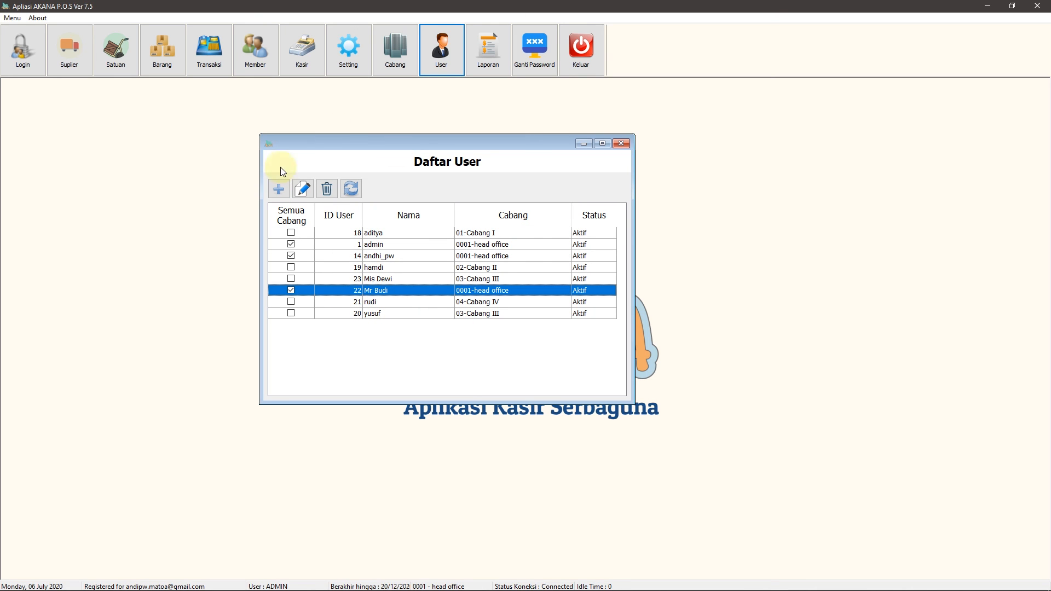
Delete both added users from Daftar User, leaving six, then close the list and log out
left_click(327, 192)
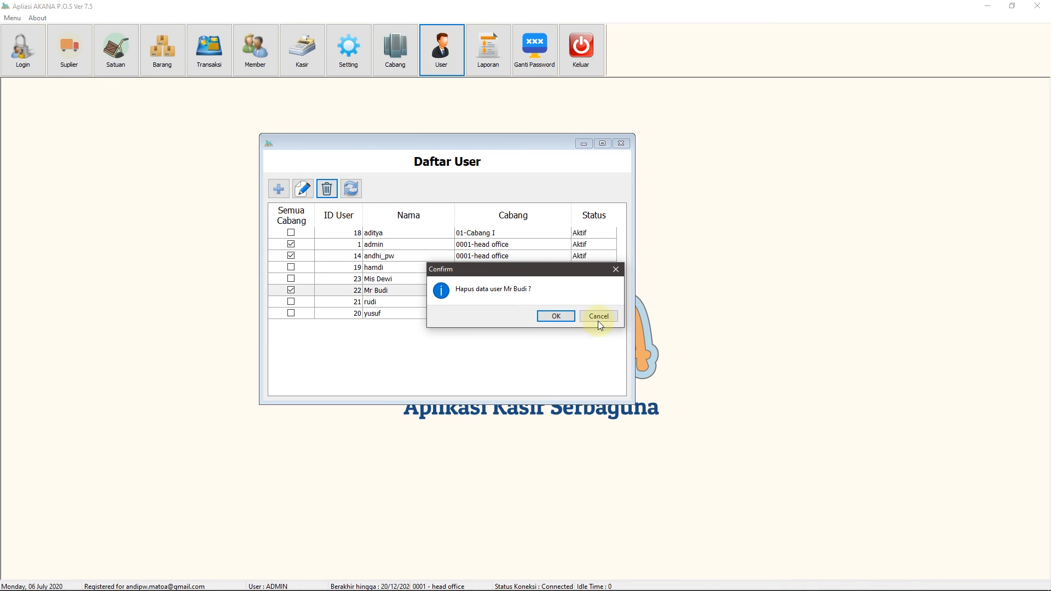
left_click(555, 317)
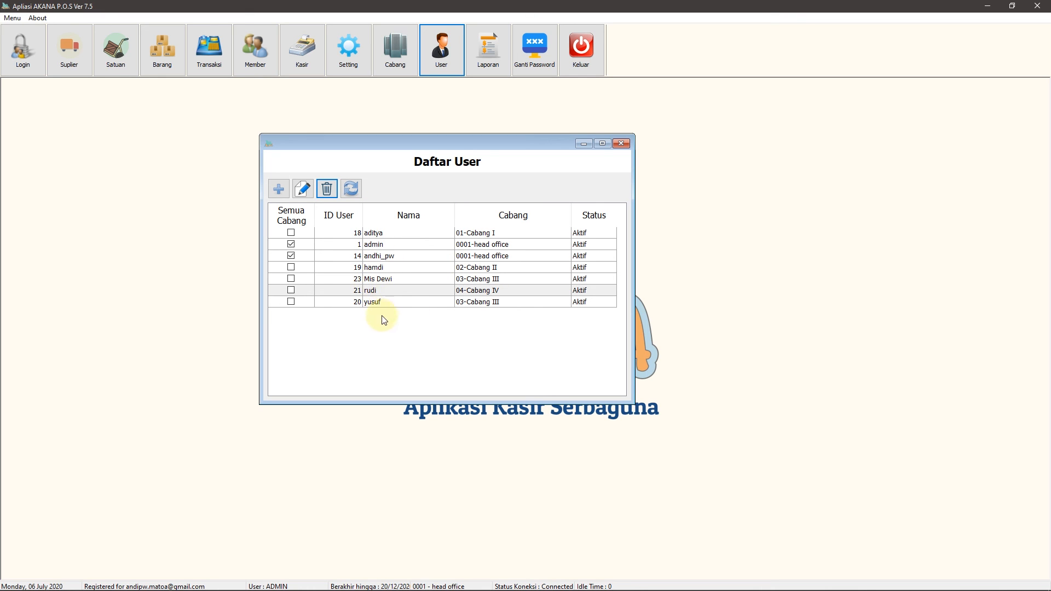
left_click(388, 280)
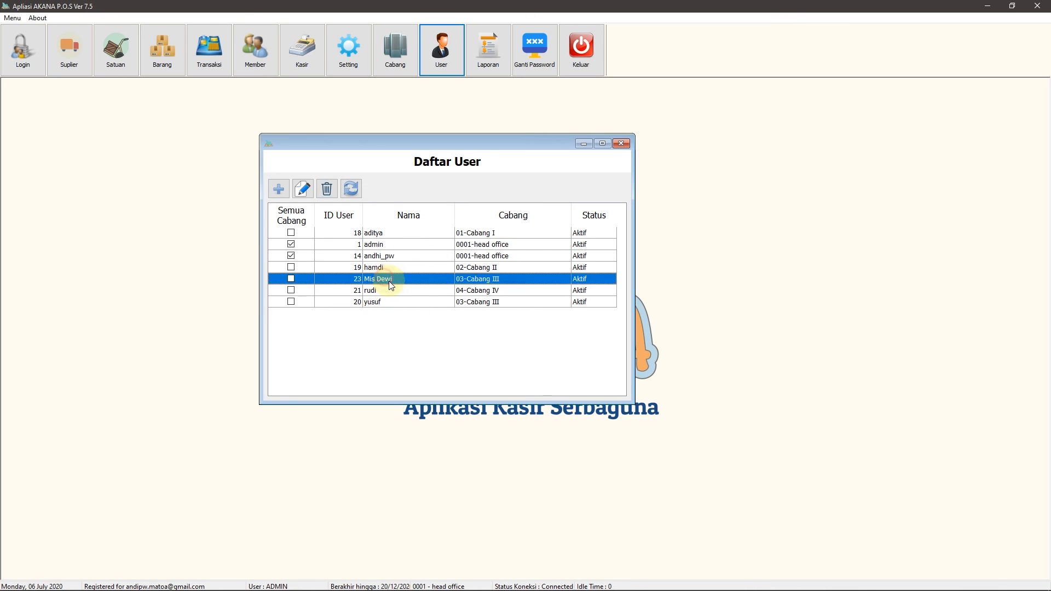
left_click(326, 190)
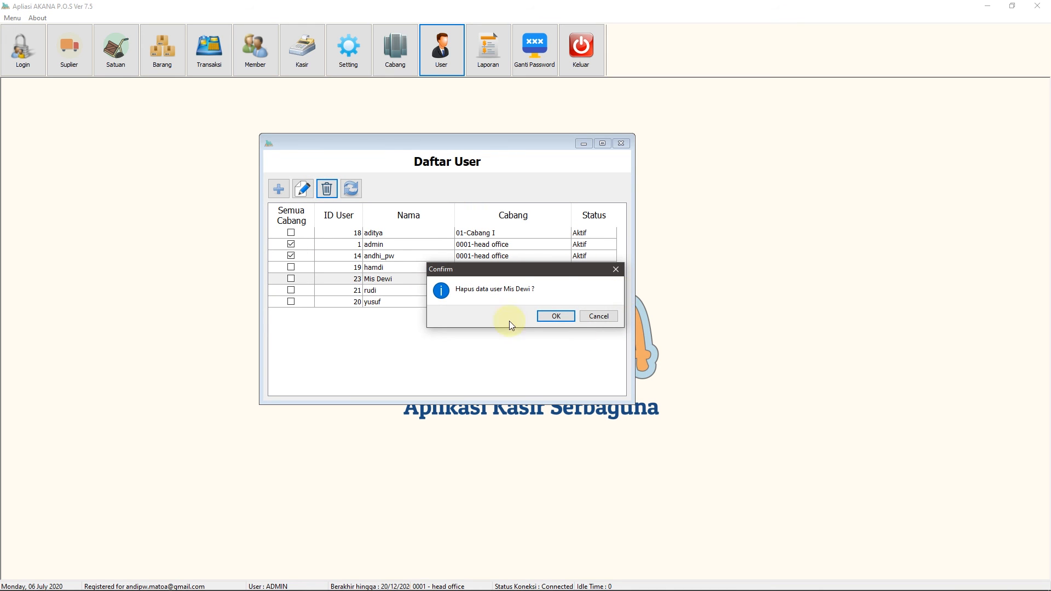
left_click(554, 317)
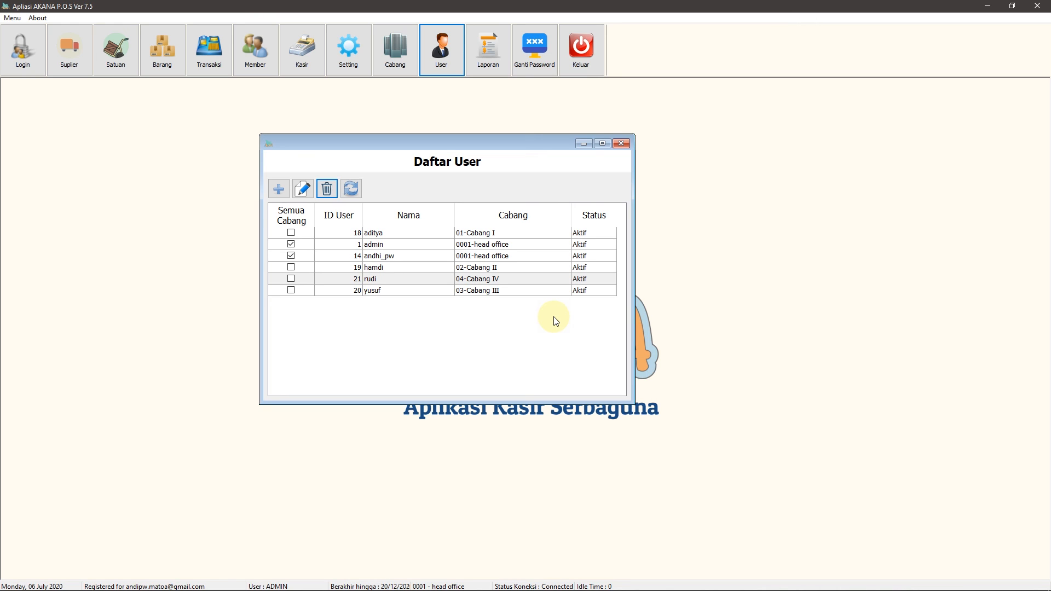
left_click(620, 144)
left_click(20, 55)
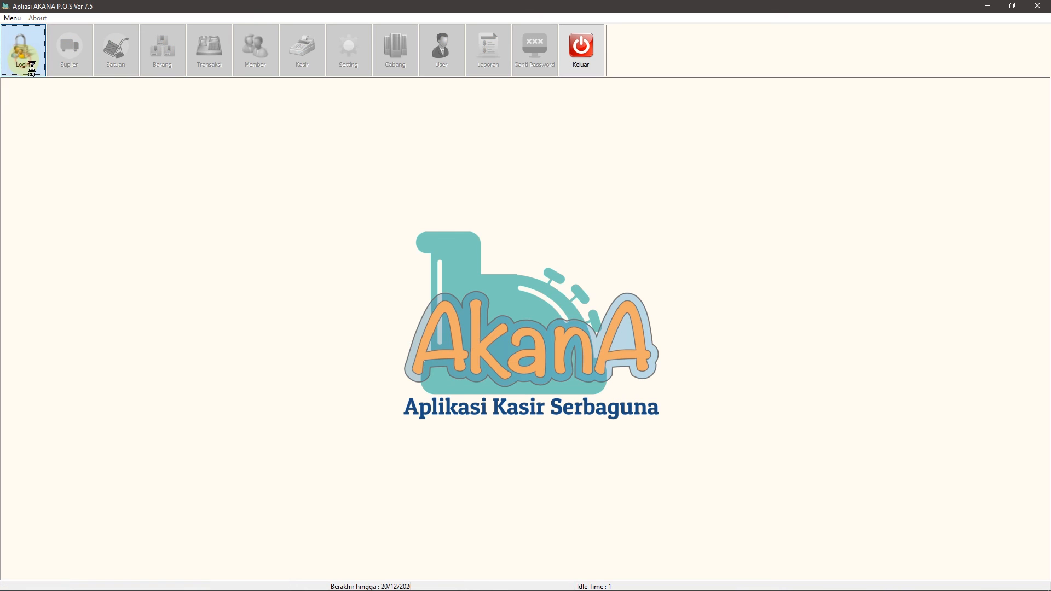